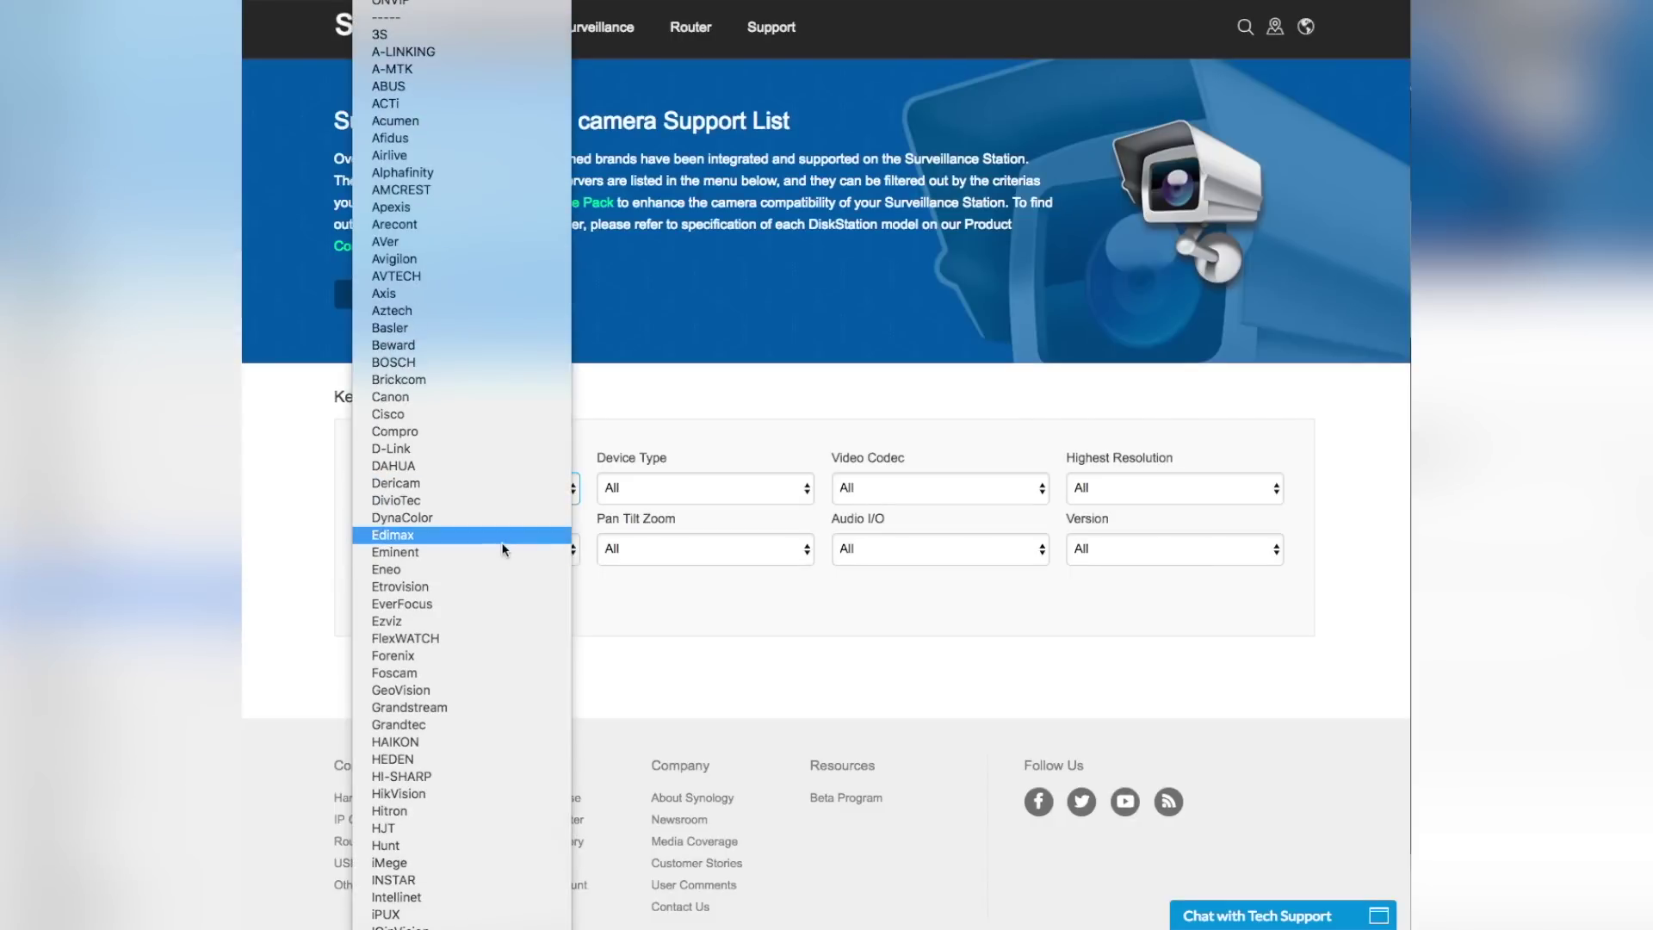
pyautogui.scroll(-10, 504, 549)
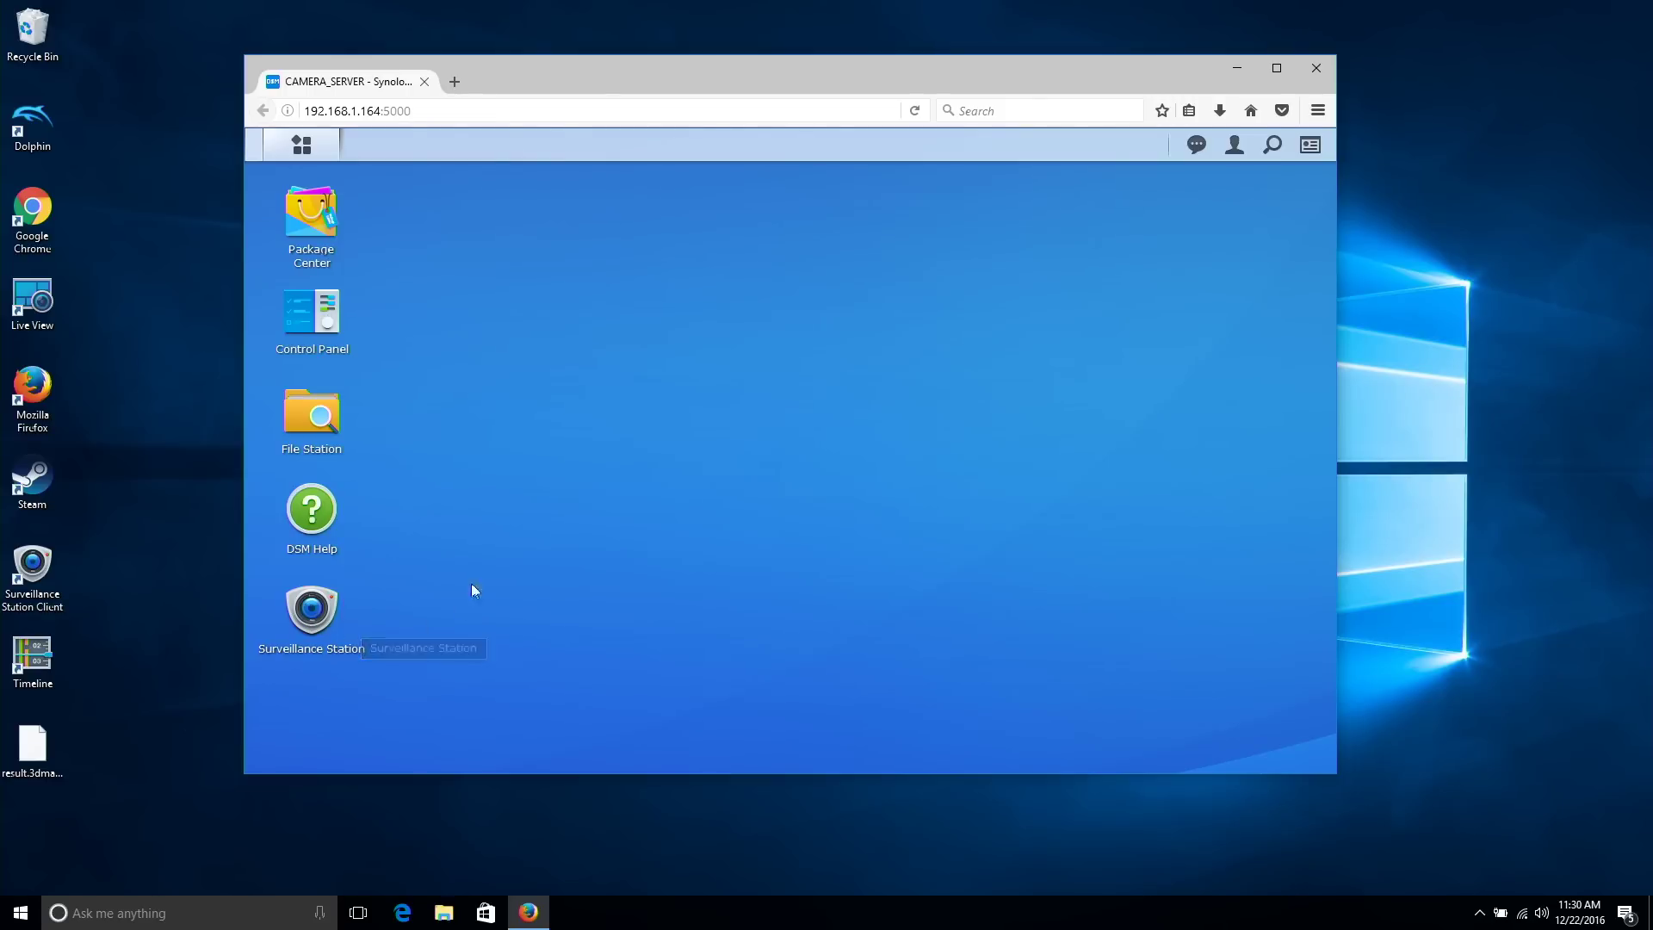
# Launch Surveillance Station 8.0 beta from the DSM desktop into its own browser tab
pyautogui.click(312, 613)
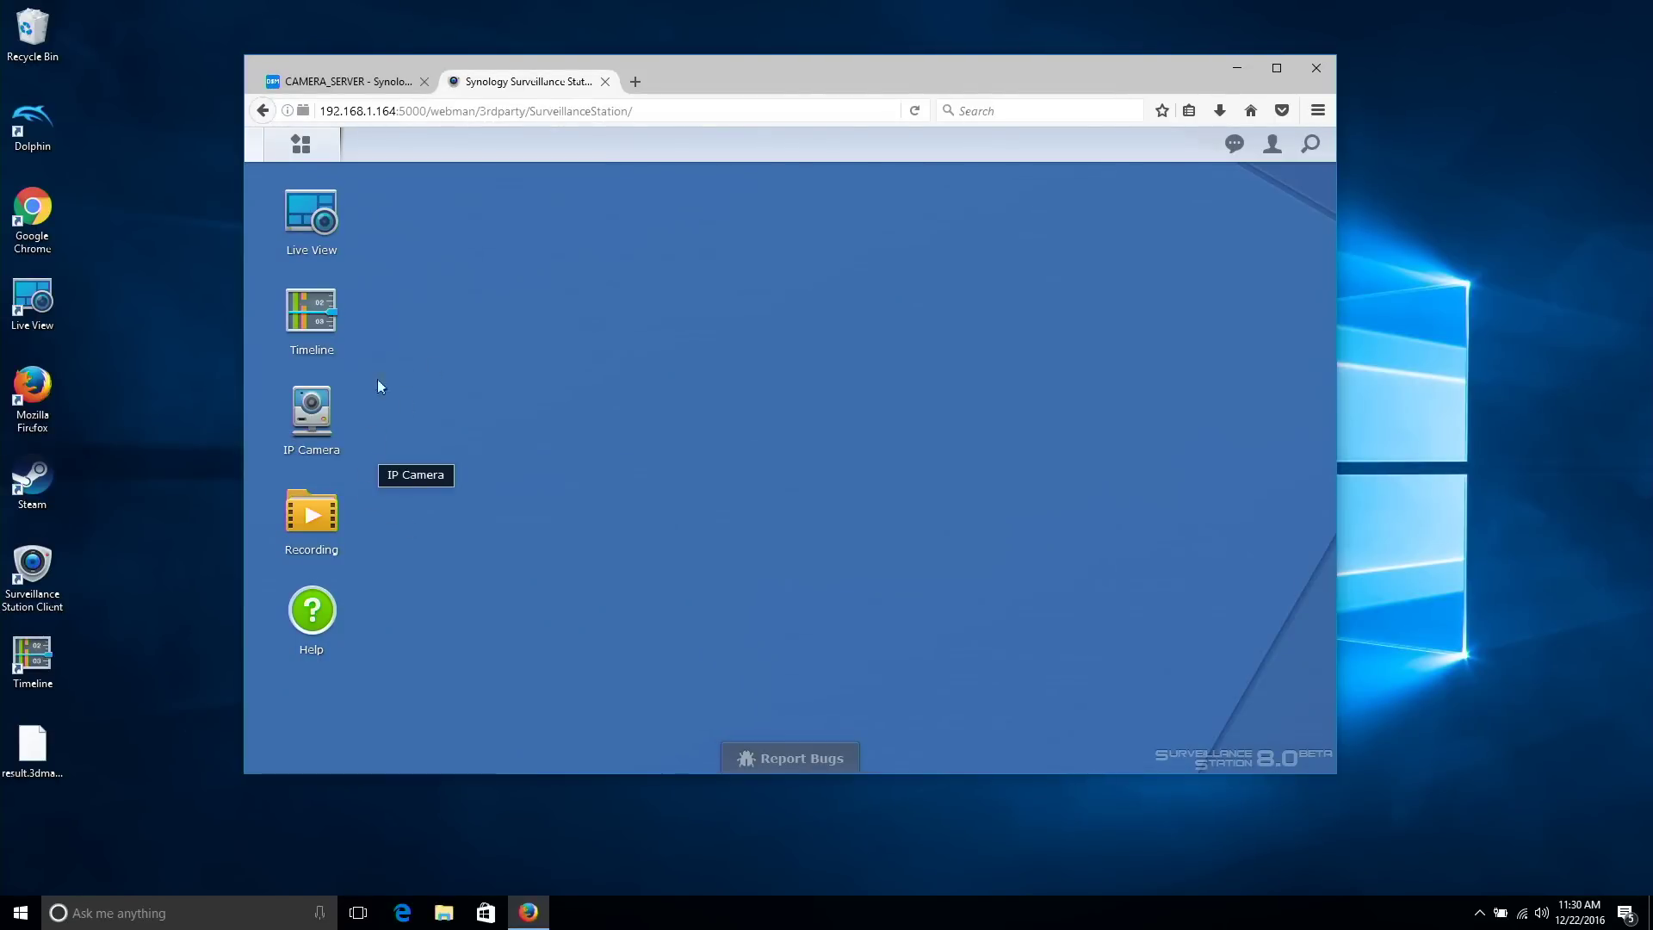
# Open Live View, move its window aside, and pan the porch camera left, right, then left
pyautogui.click(303, 222)
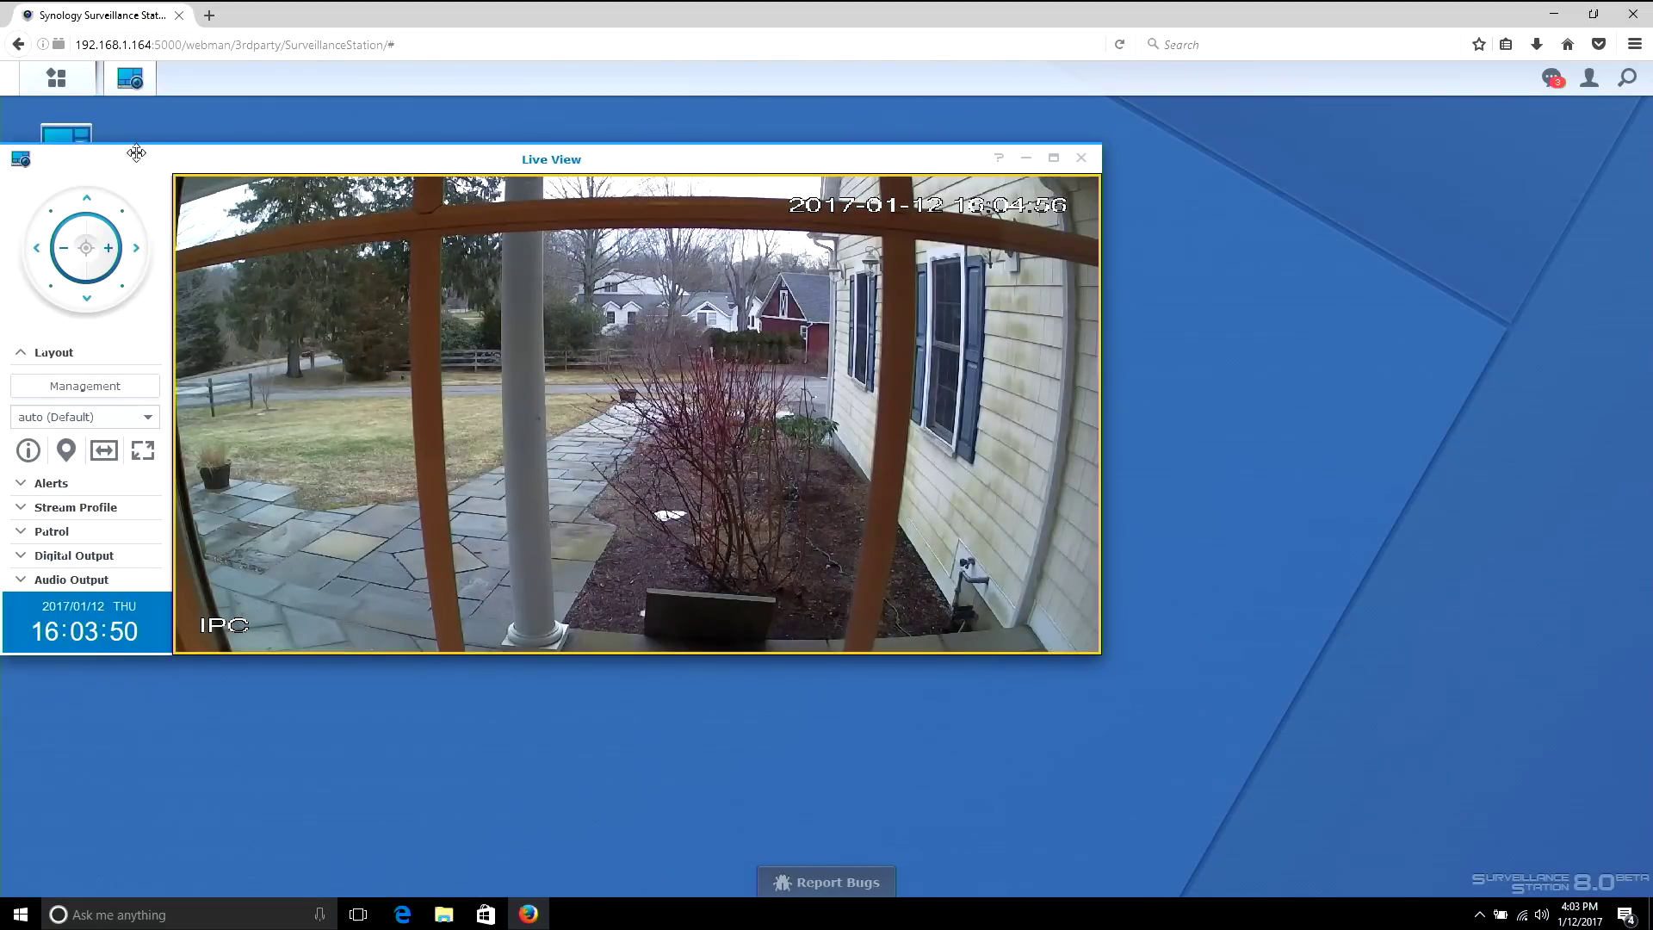
pyautogui.moveTo(136, 152); pyautogui.dragTo(508, 194)
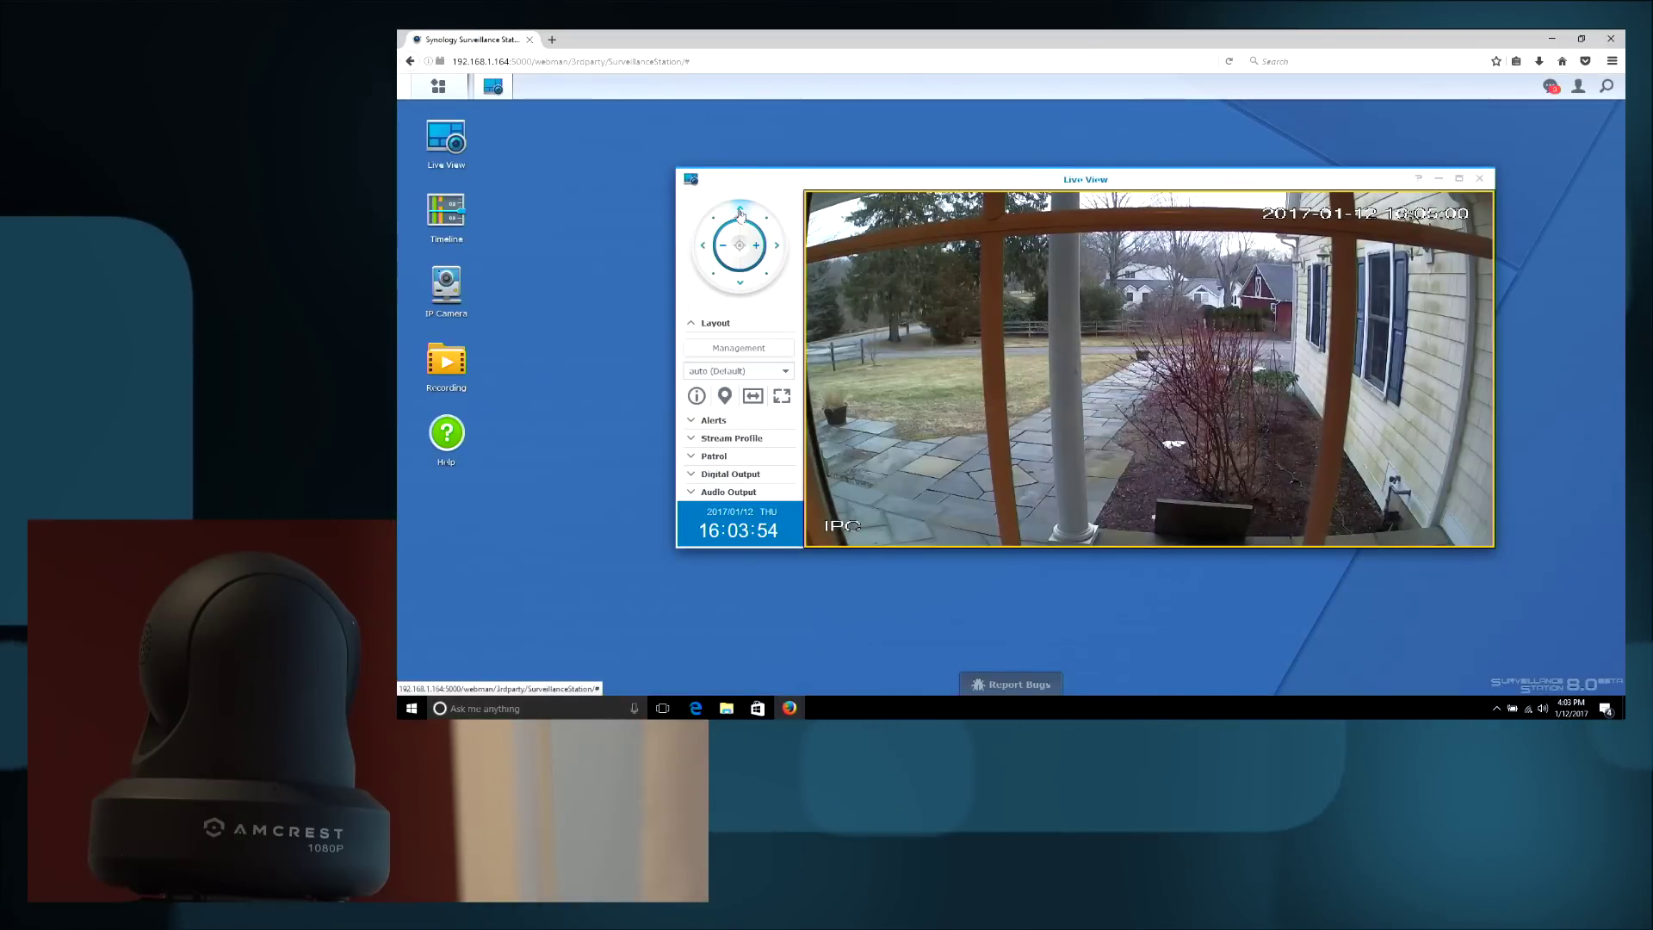
pyautogui.click(712, 245)
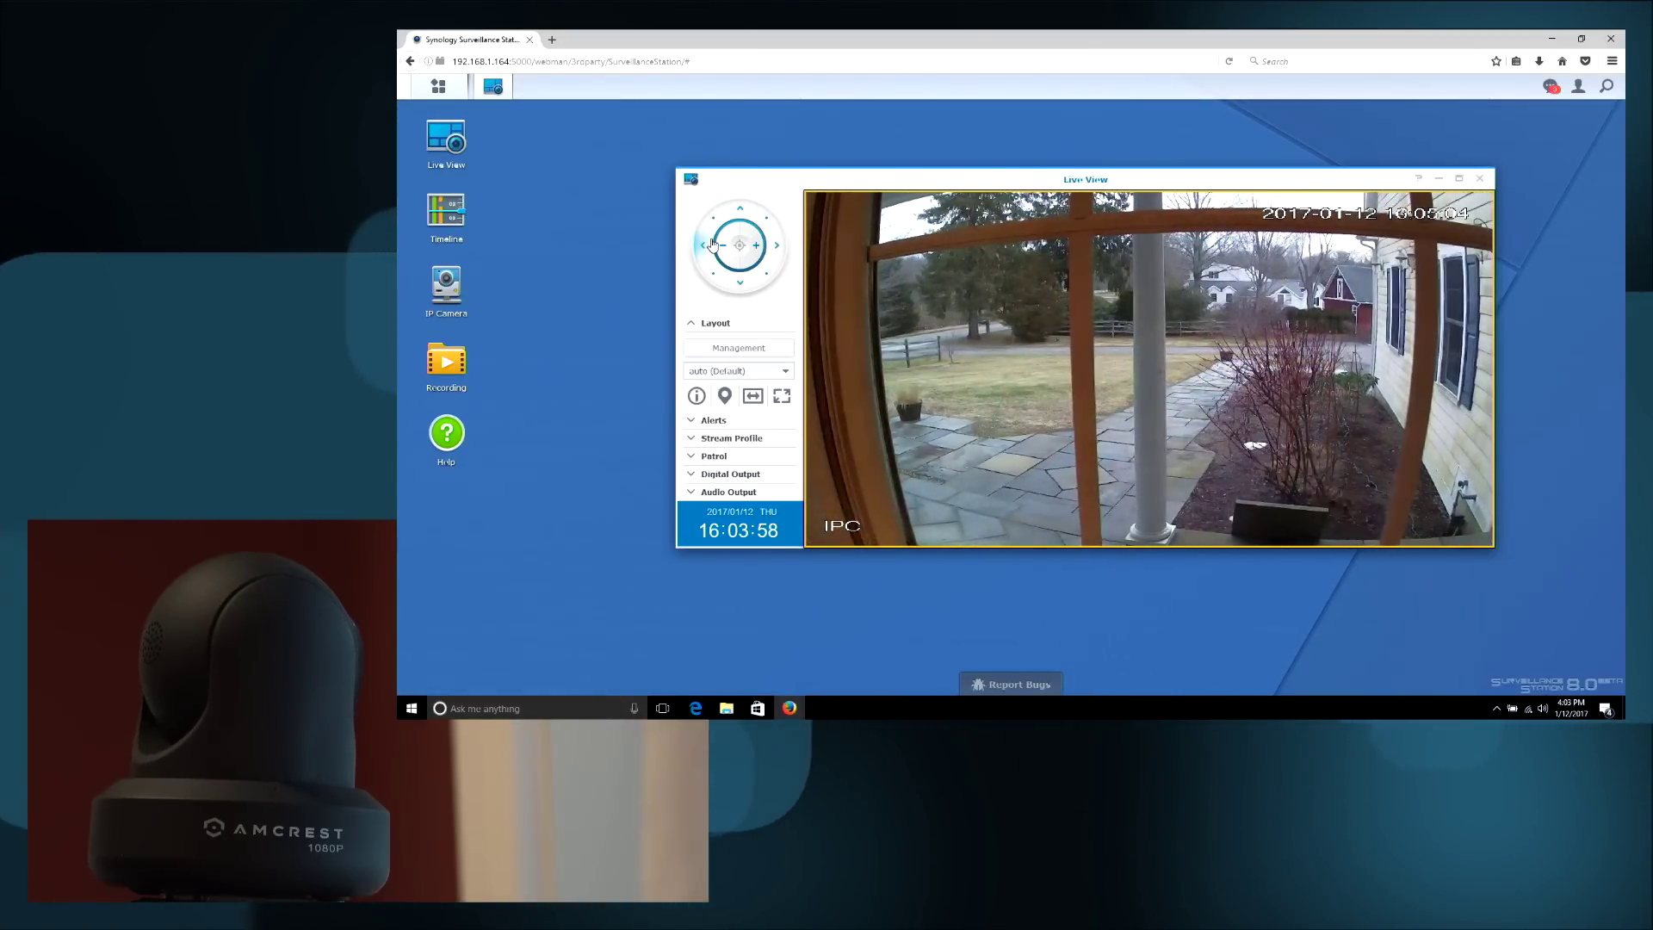
pyautogui.click(781, 247)
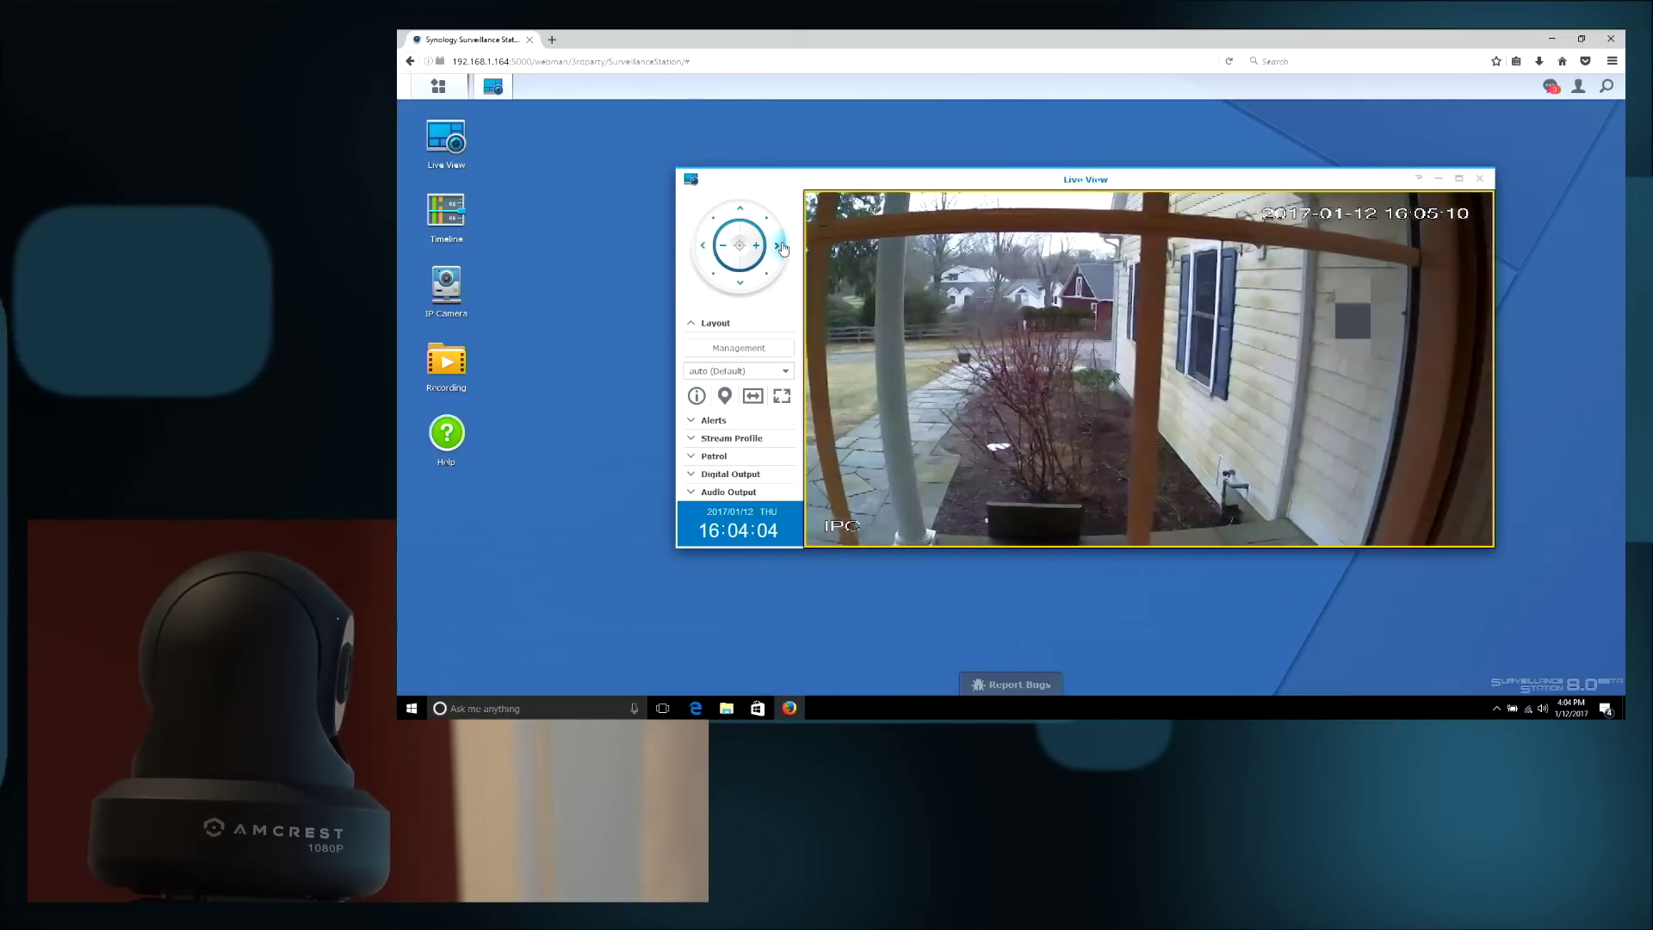
pyautogui.click(702, 248)
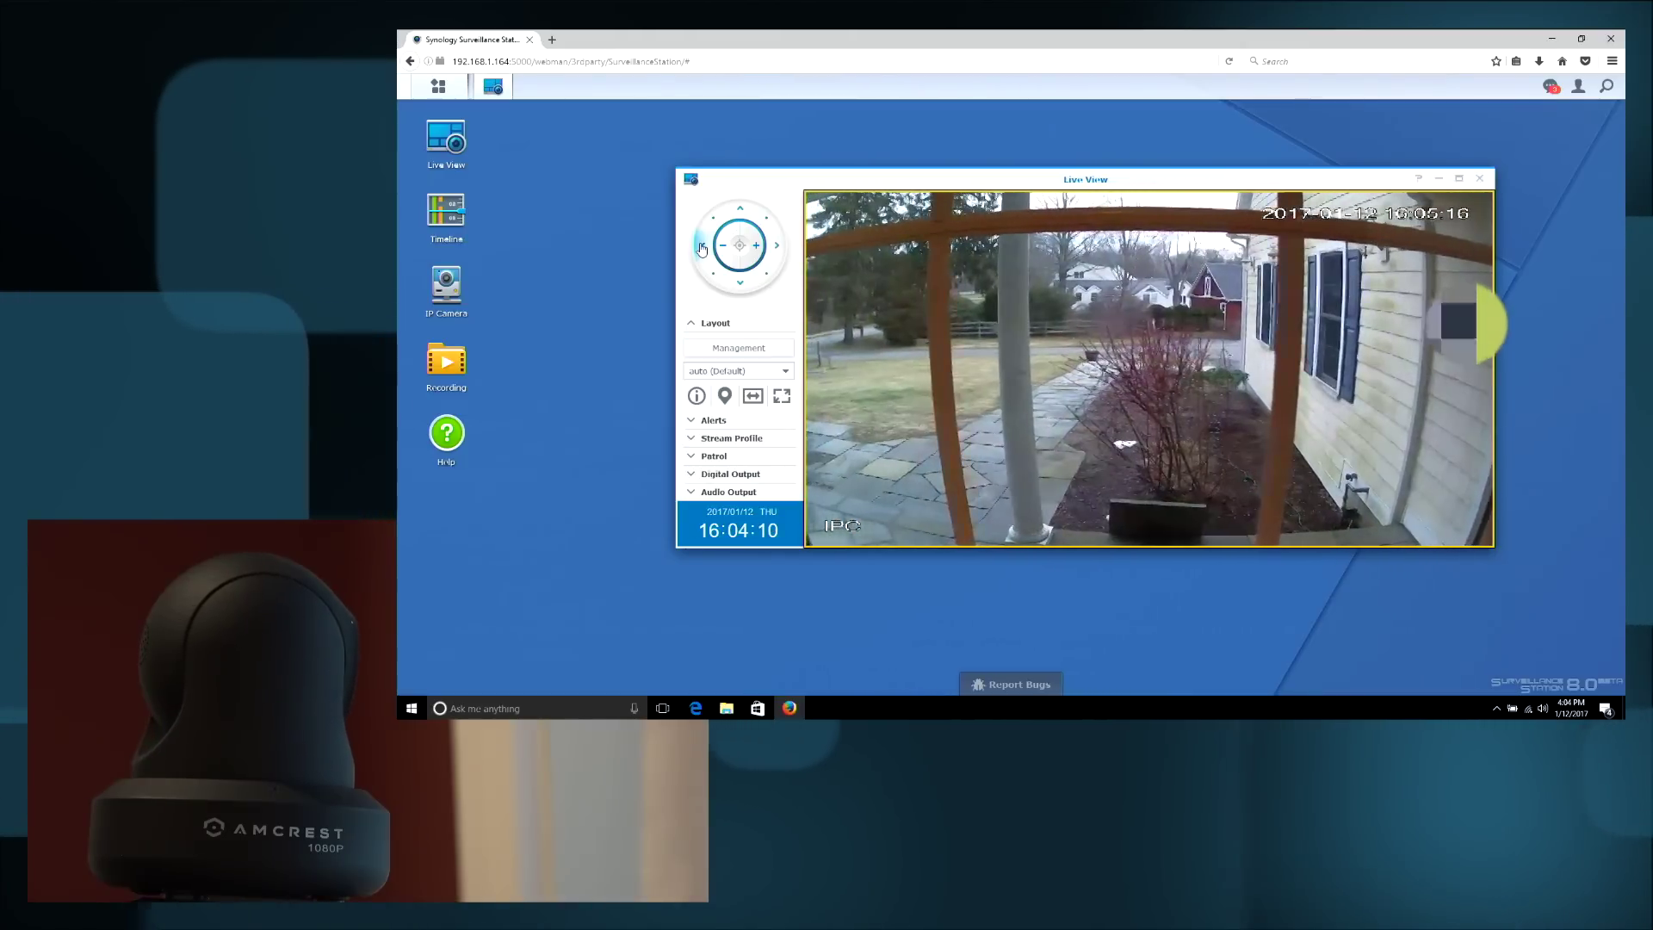
# Tilt the camera up and down, then zoom in on the yard and back out
pyautogui.click(744, 211)
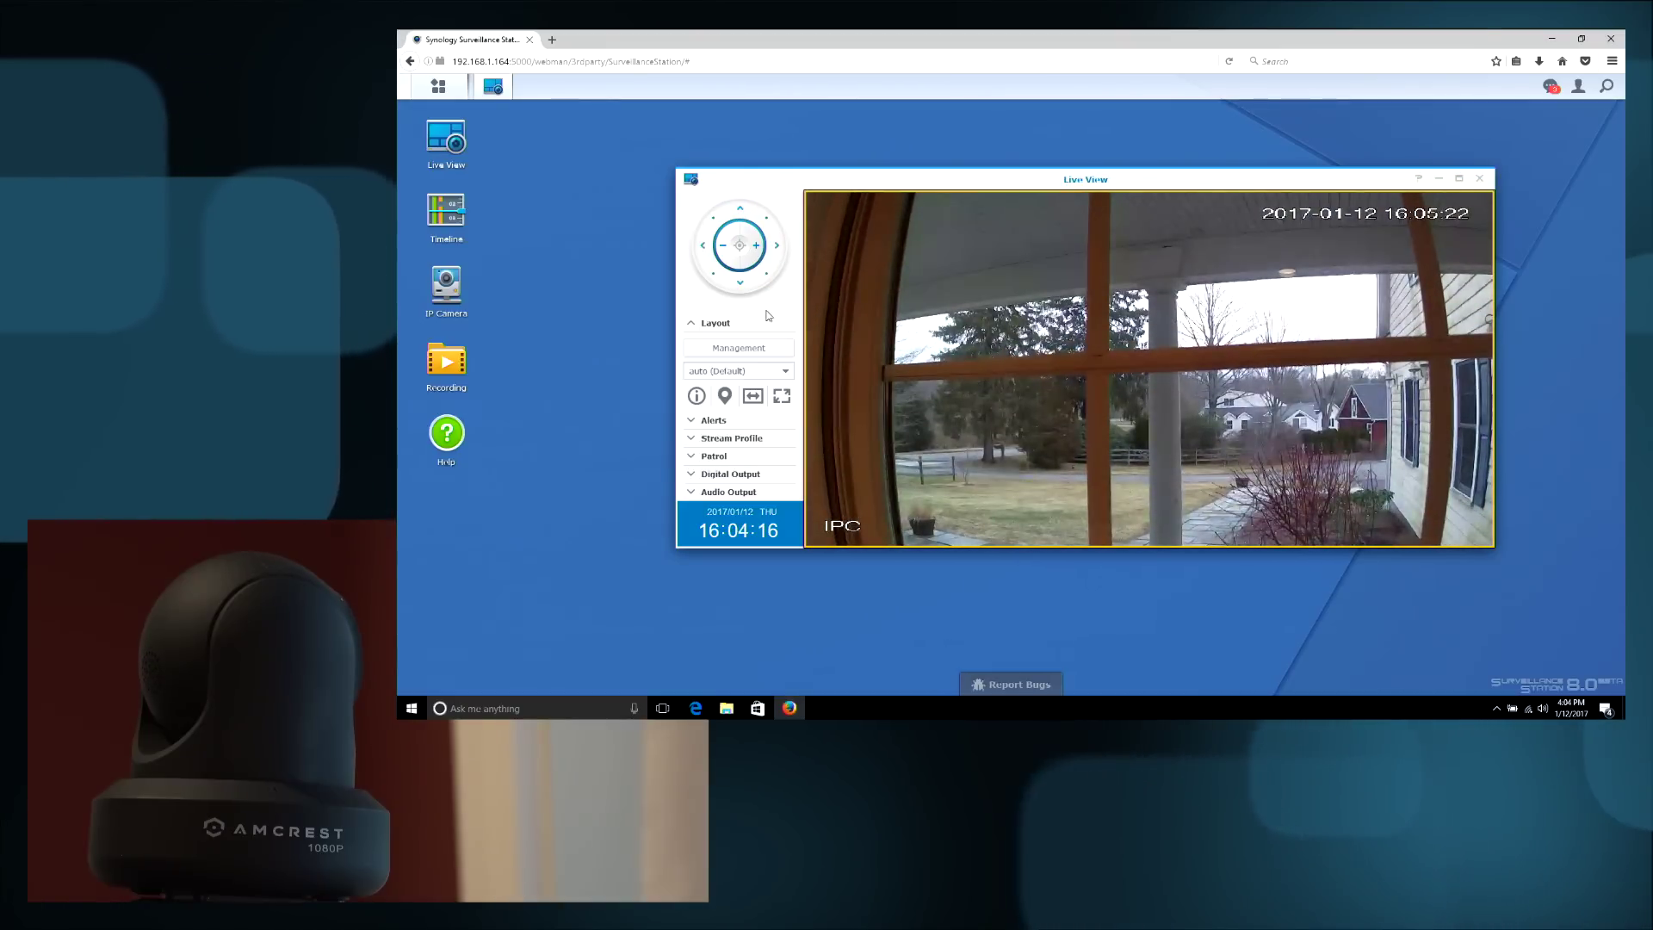
pyautogui.click(739, 282)
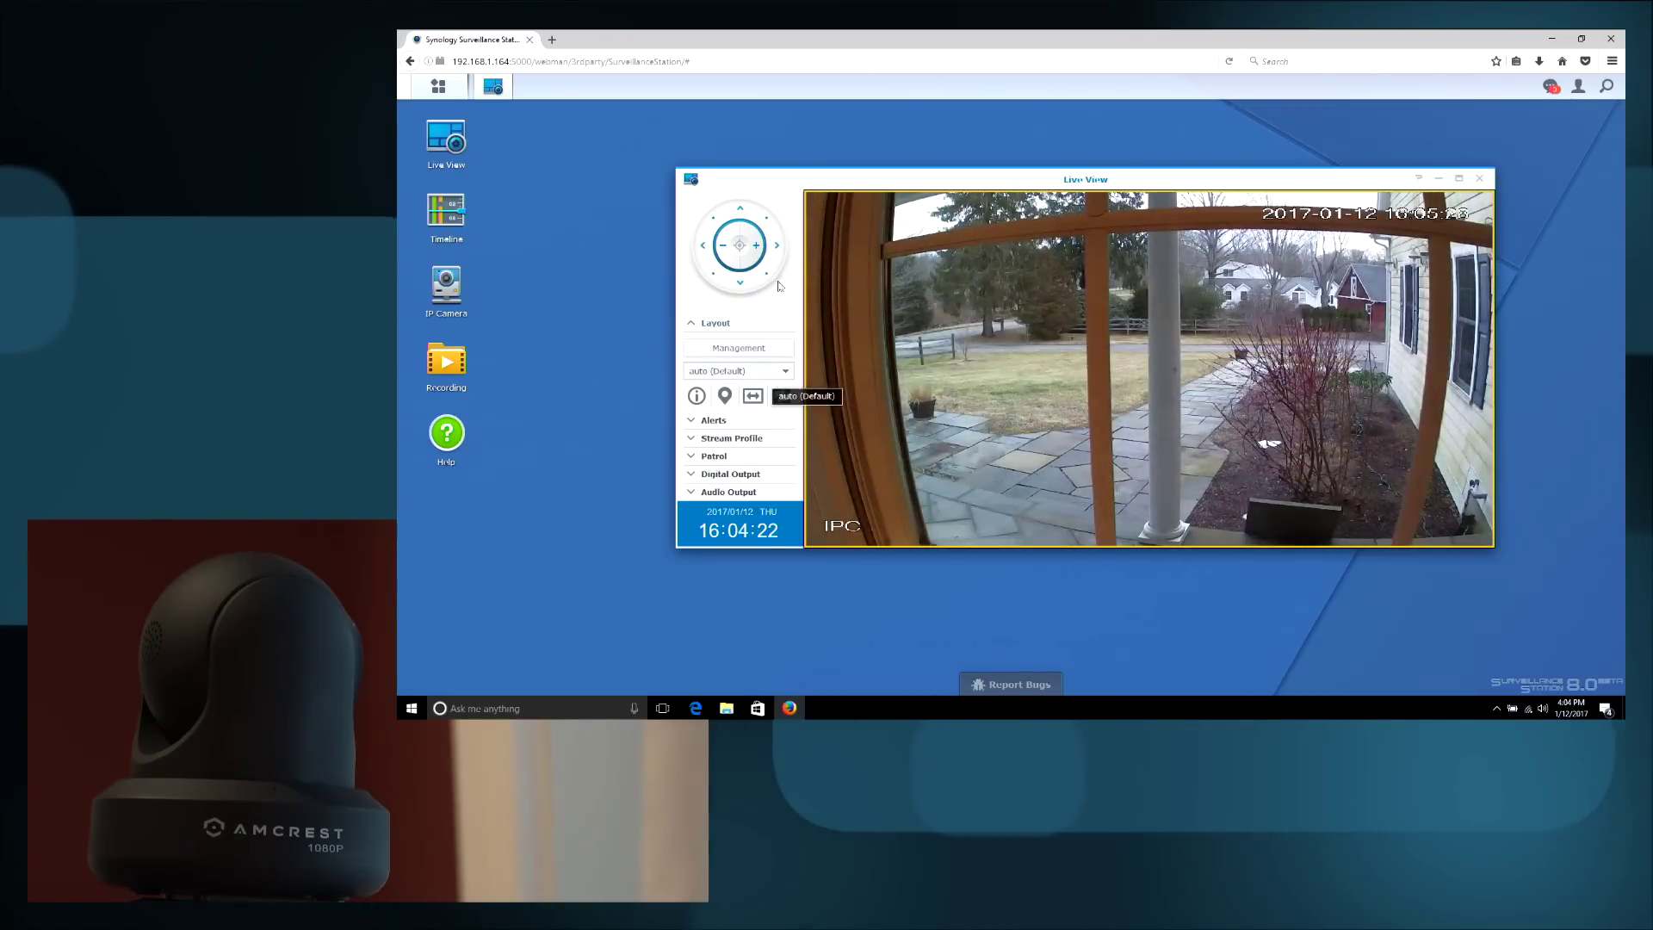
pyautogui.click(757, 246)
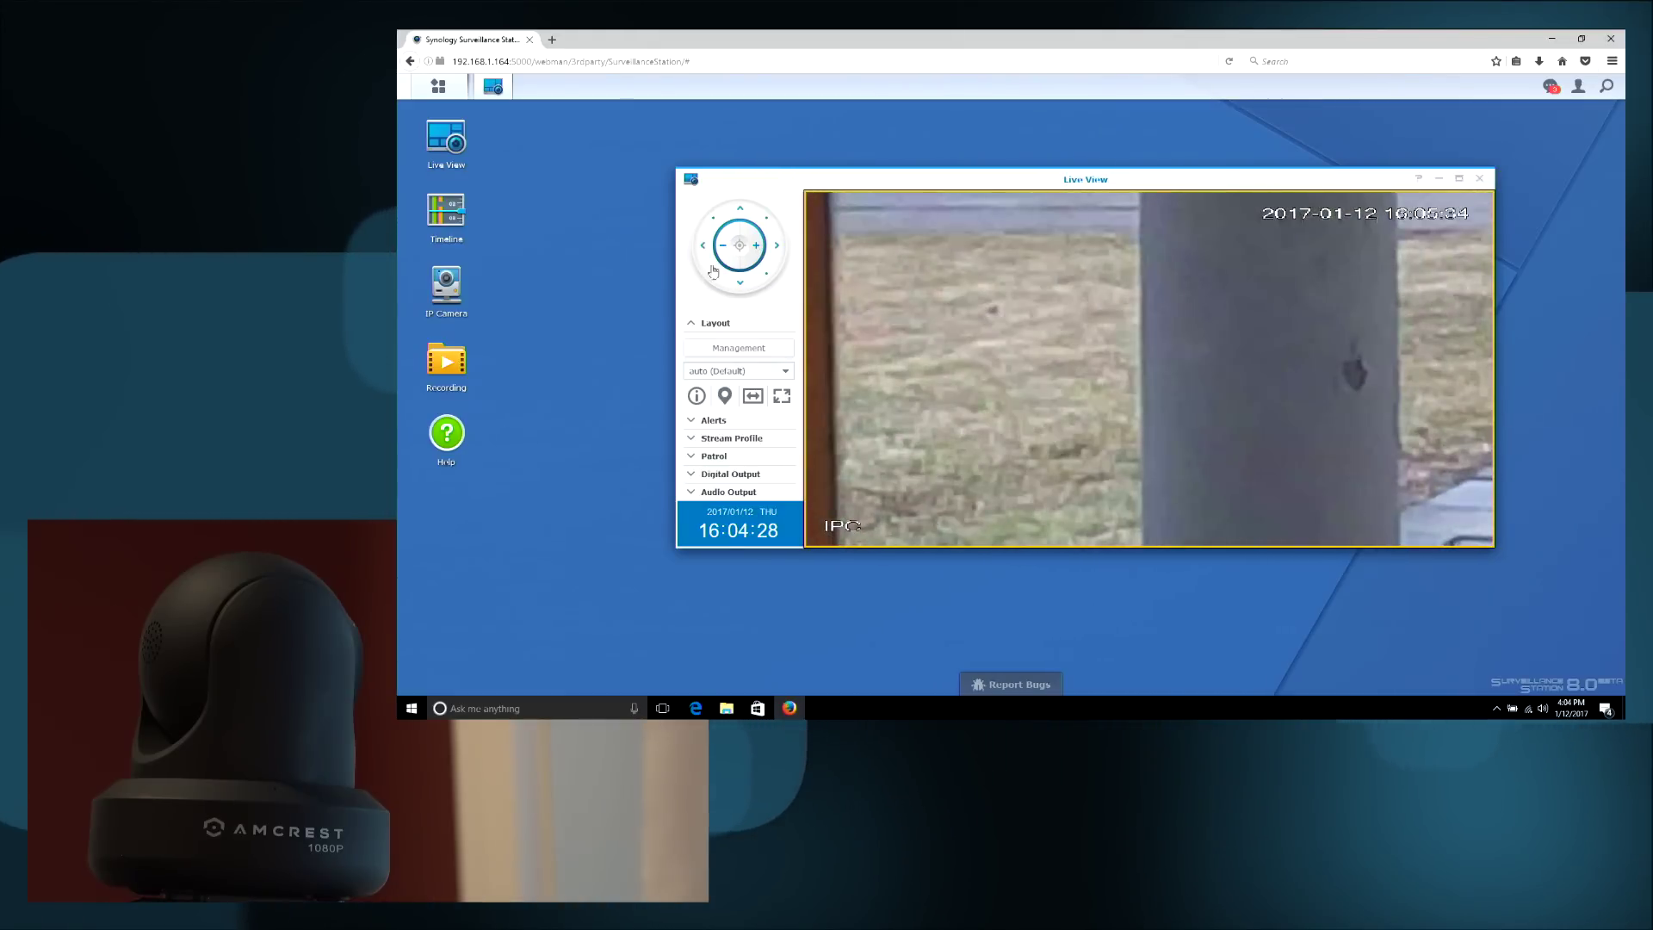
pyautogui.click(721, 247)
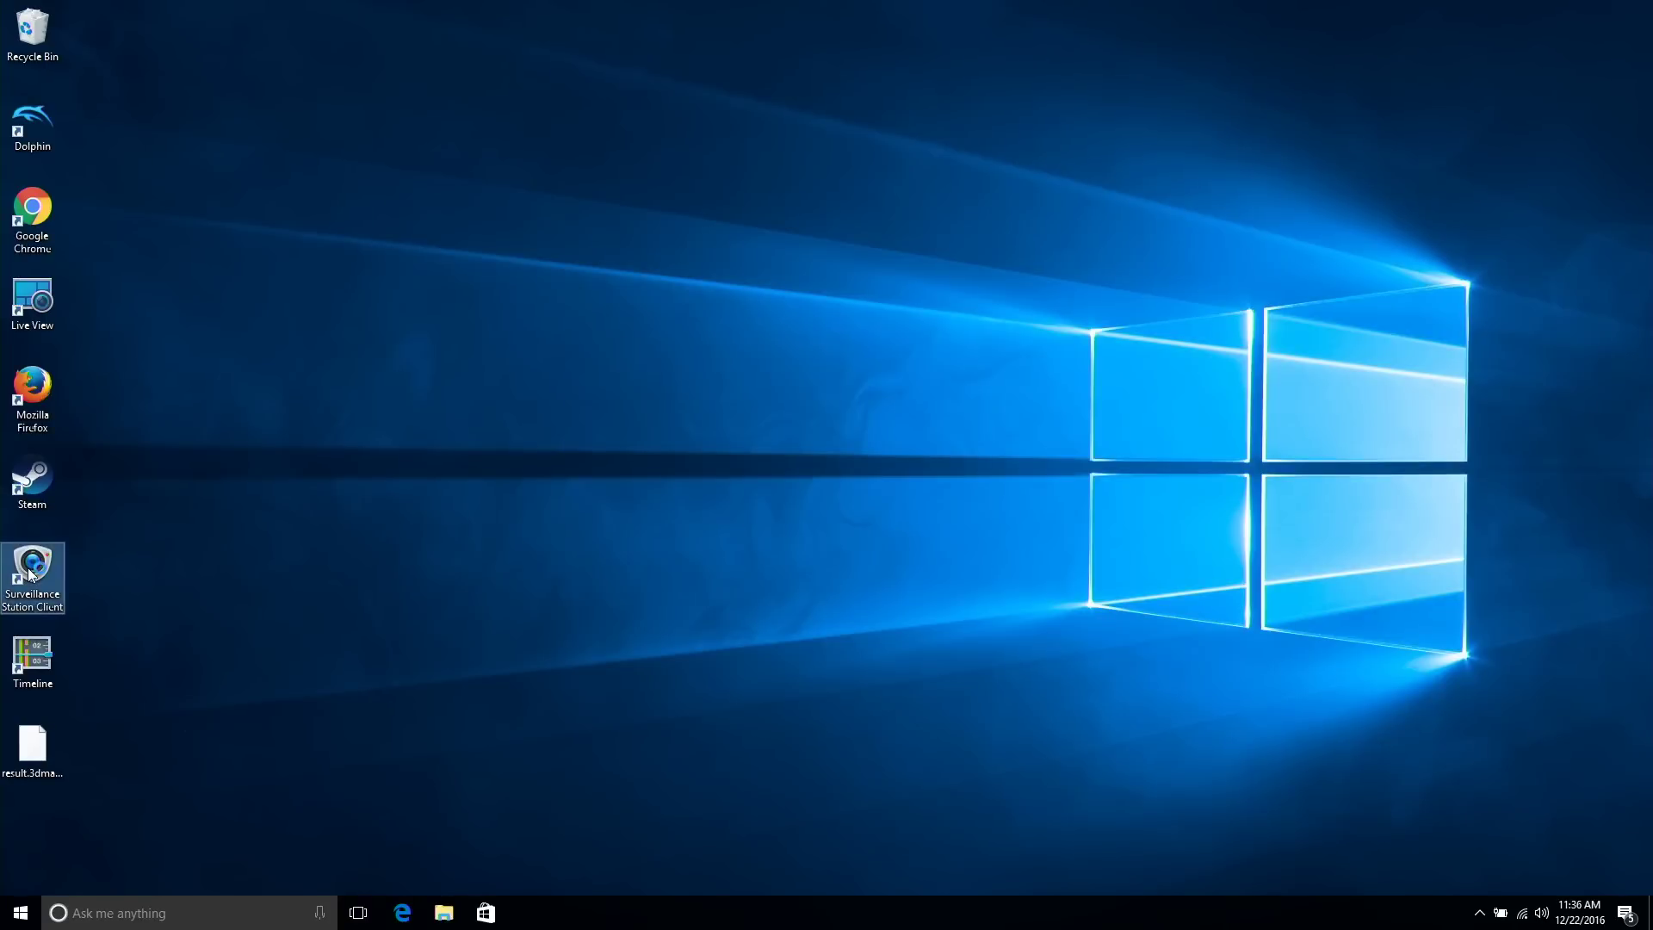
# Launch Surveillance Station Client and sign in to CAMERA_SERVER
pyautogui.doubleClick(31, 574)
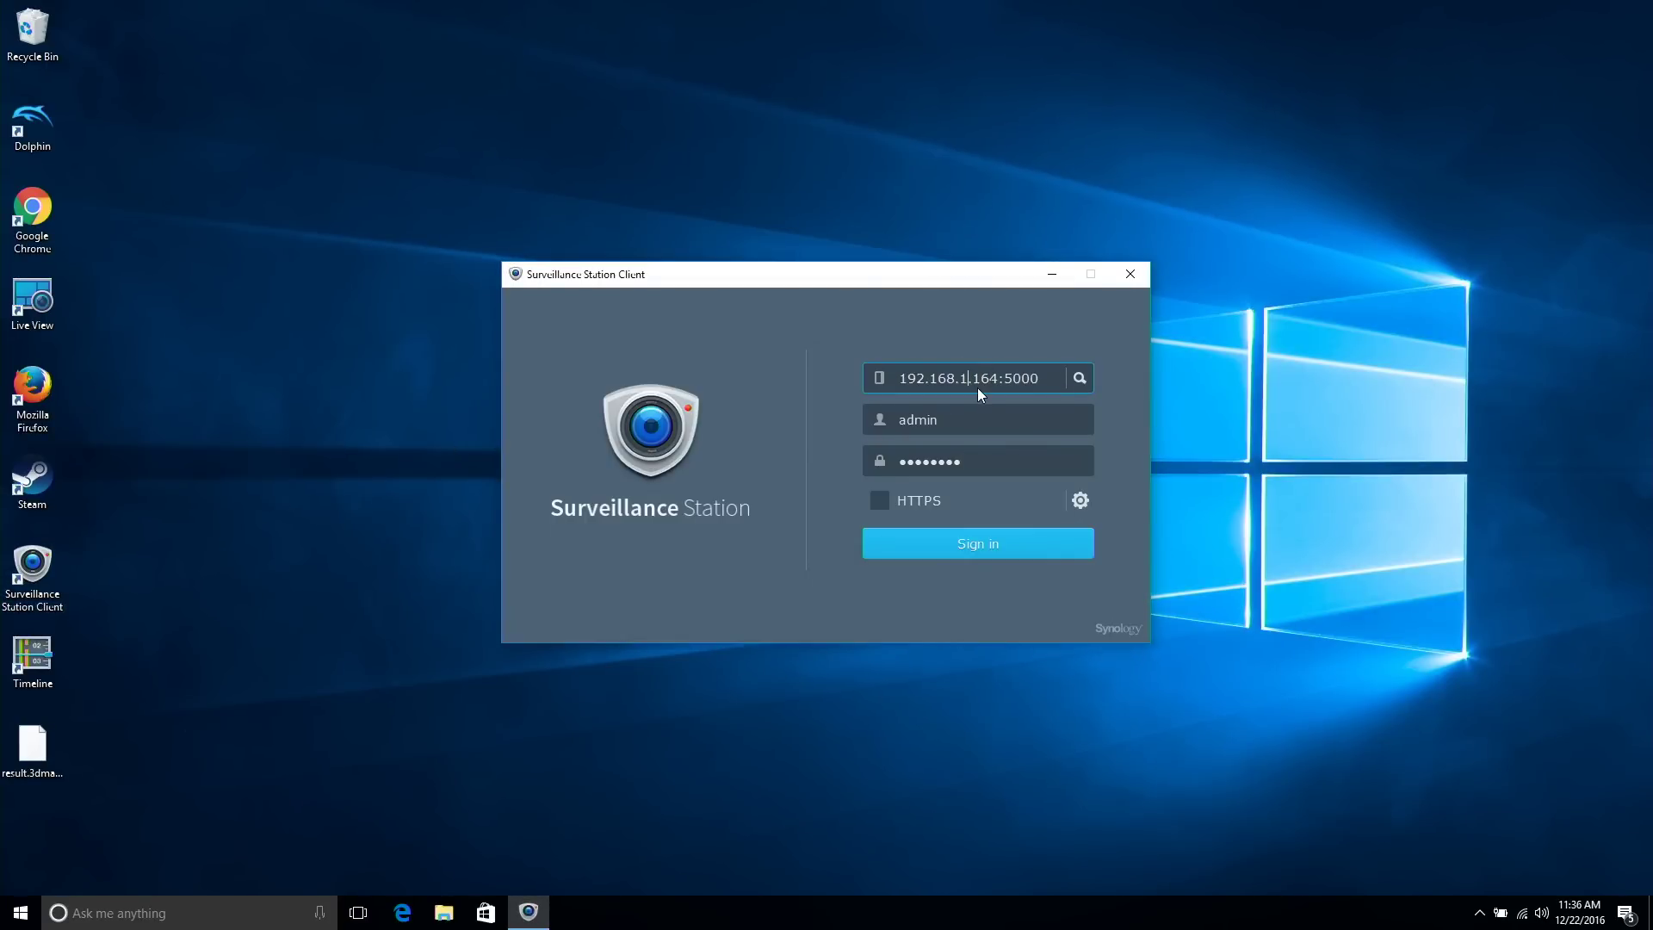
pyautogui.click(1019, 410)
pyautogui.click(957, 549)
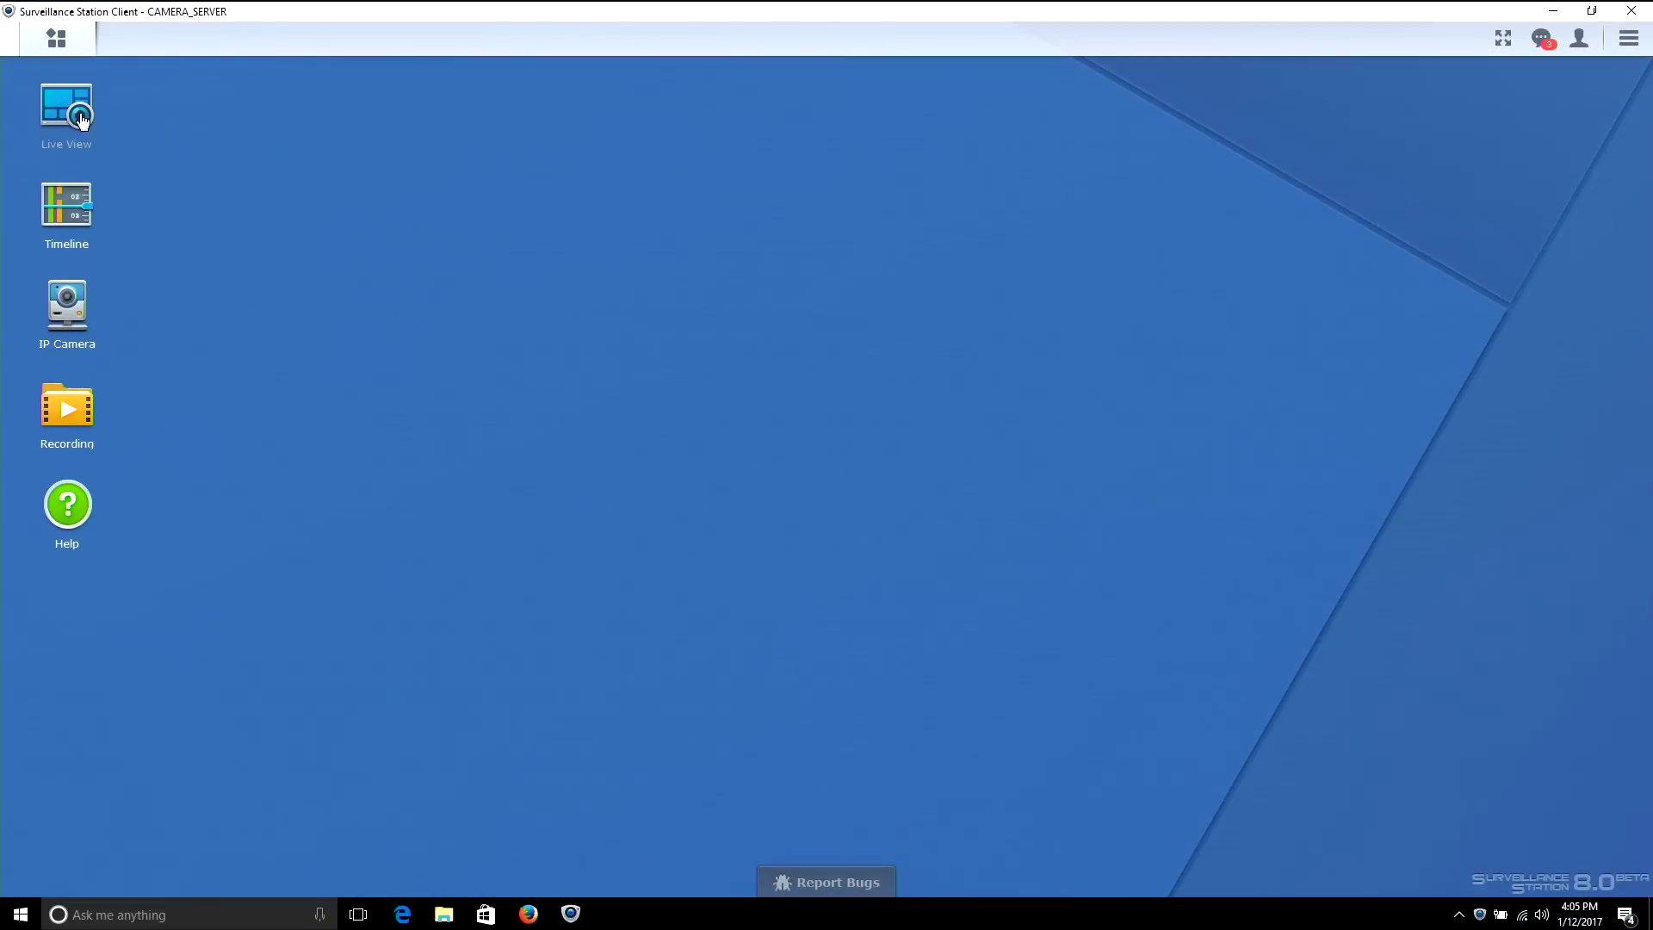
# Open Live View and pan the camera twice to the right toward the house
pyautogui.click(82, 121)
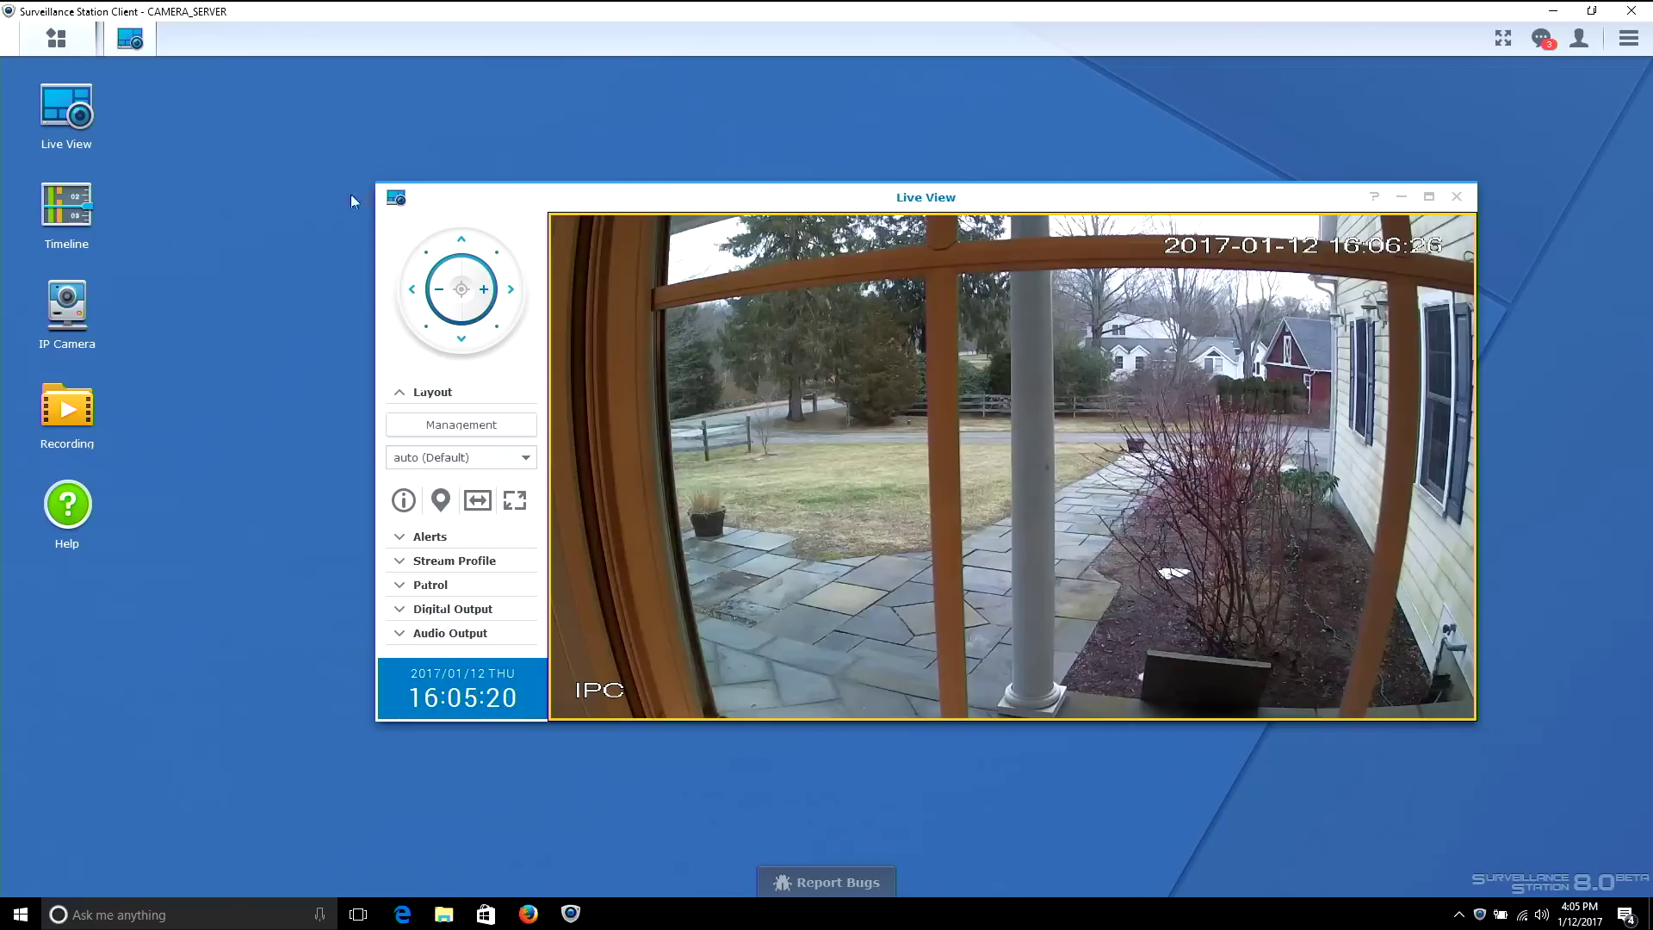
pyautogui.moveTo(957, 217)
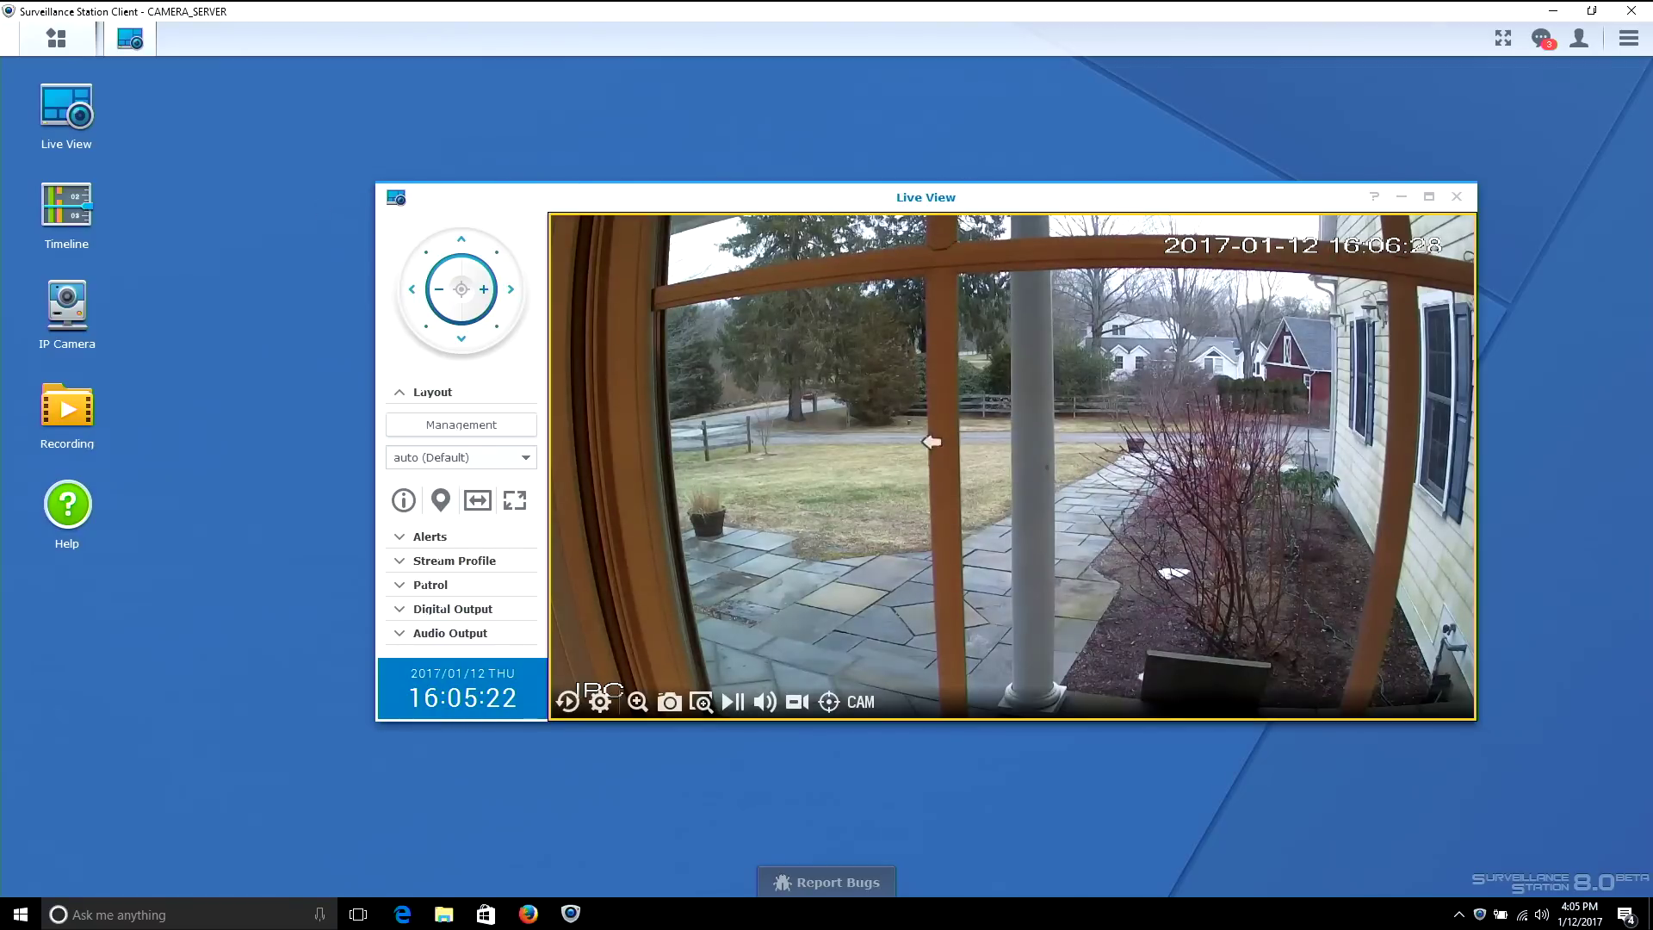
pyautogui.click(513, 291)
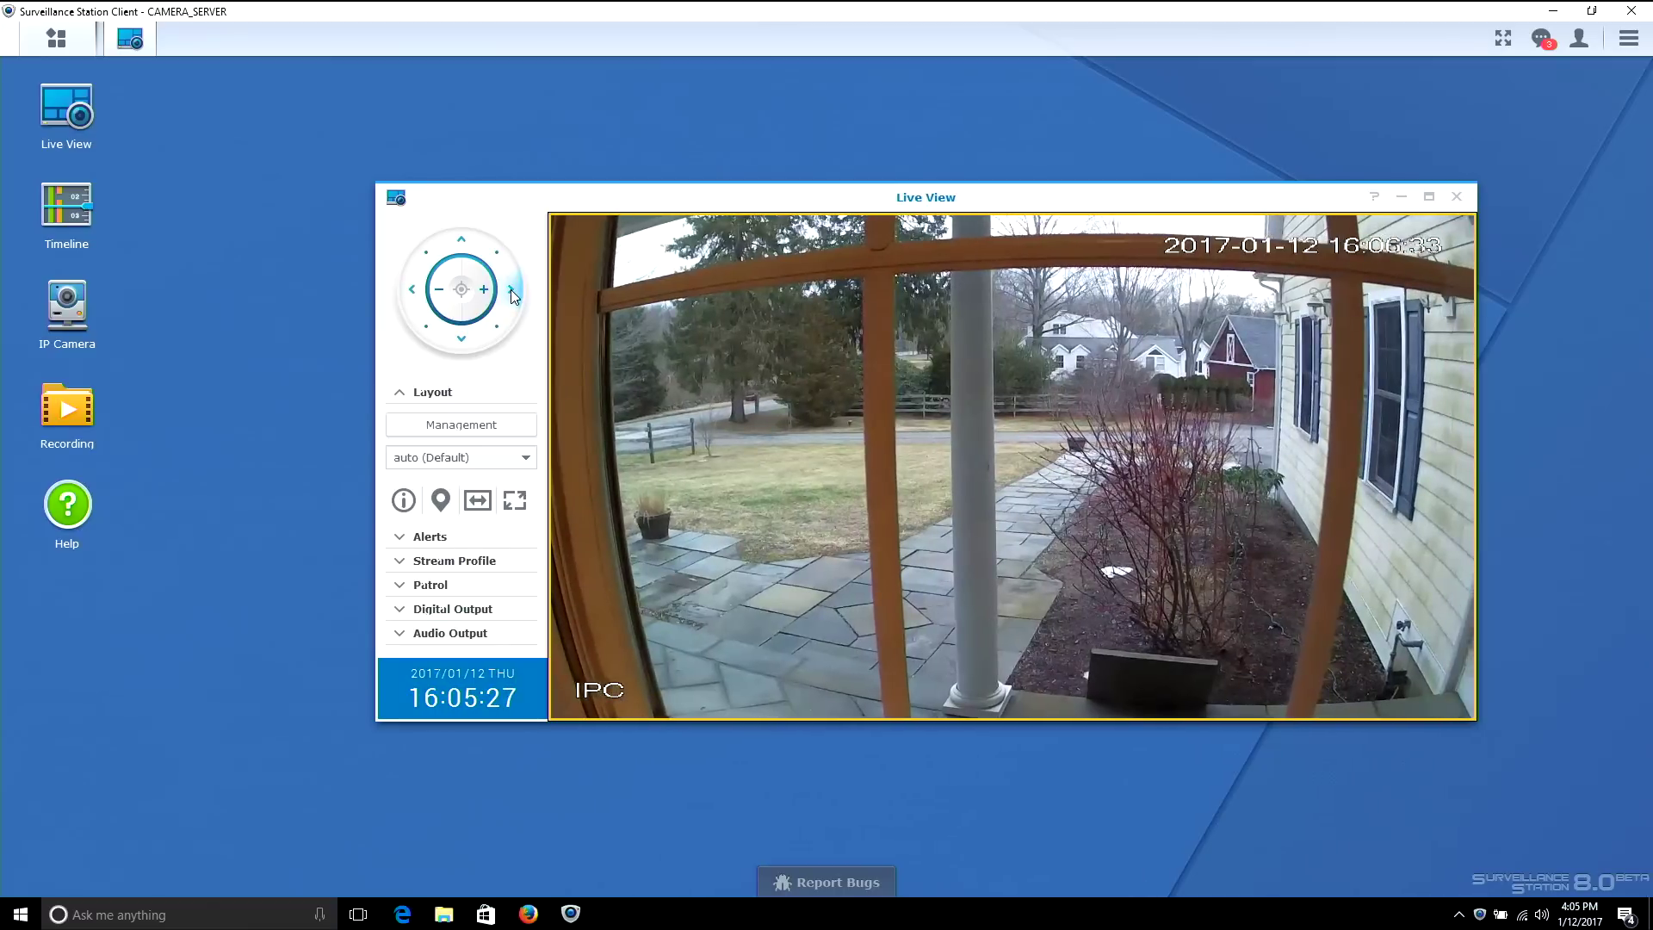
pyautogui.click(513, 291)
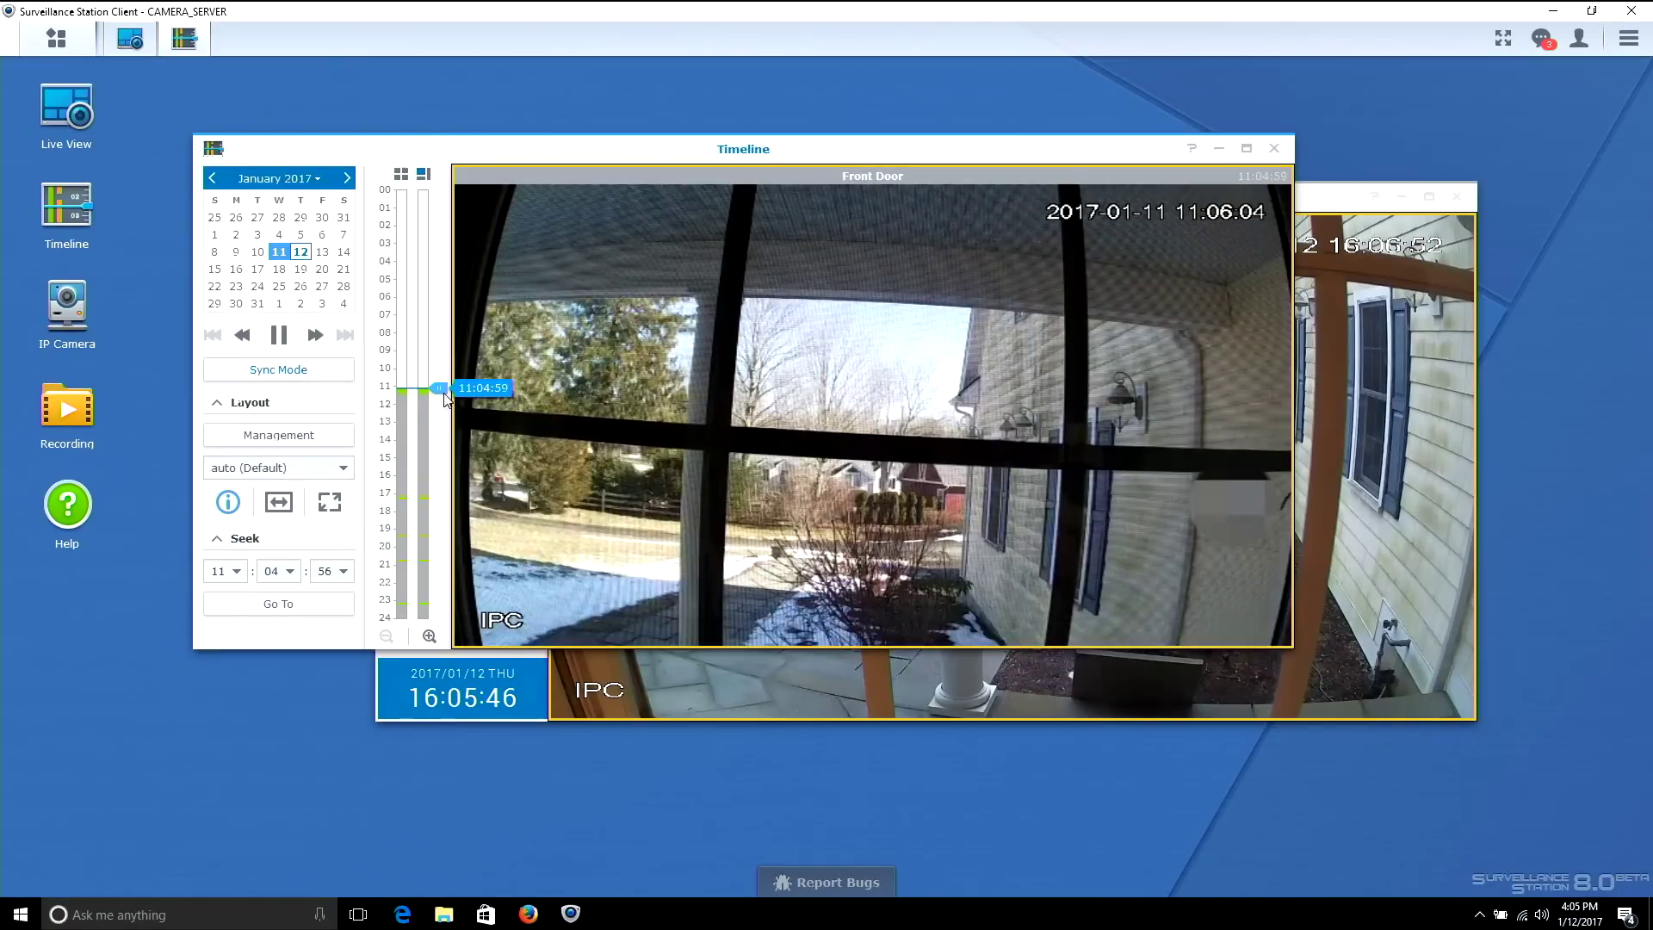
# Scrub the Front Door timeline into the evening, then to about 17:29 on January 11
pyautogui.moveTo(443, 392); pyautogui.dragTo(441, 497)
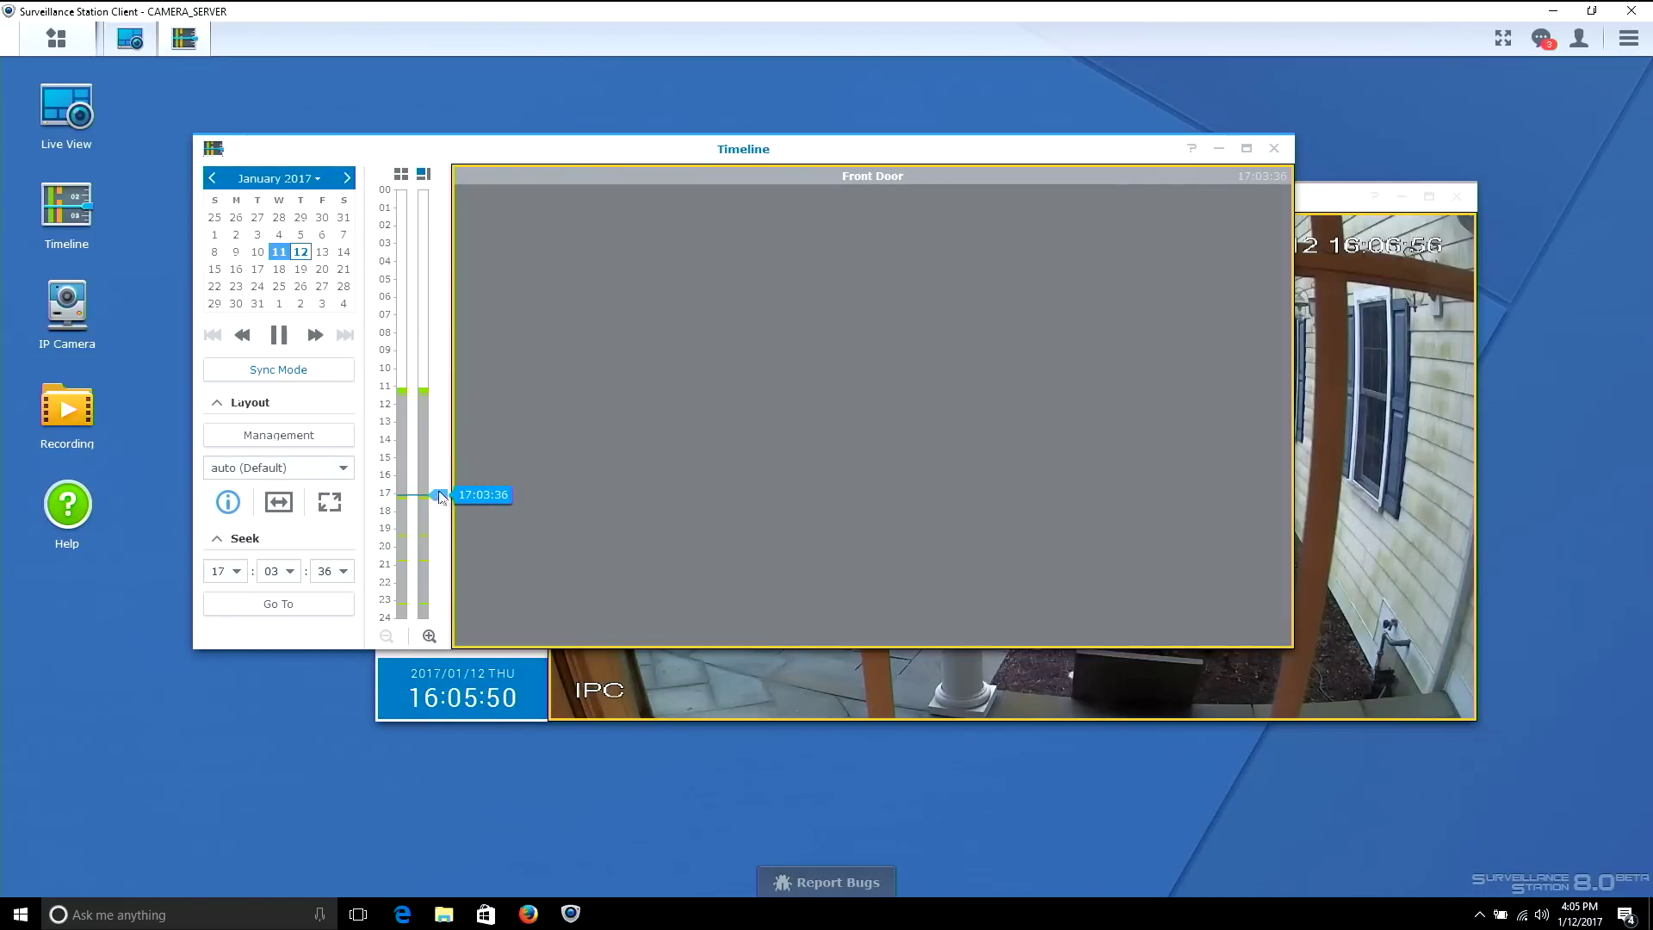
pyautogui.moveTo(441, 497); pyautogui.dragTo(444, 566)
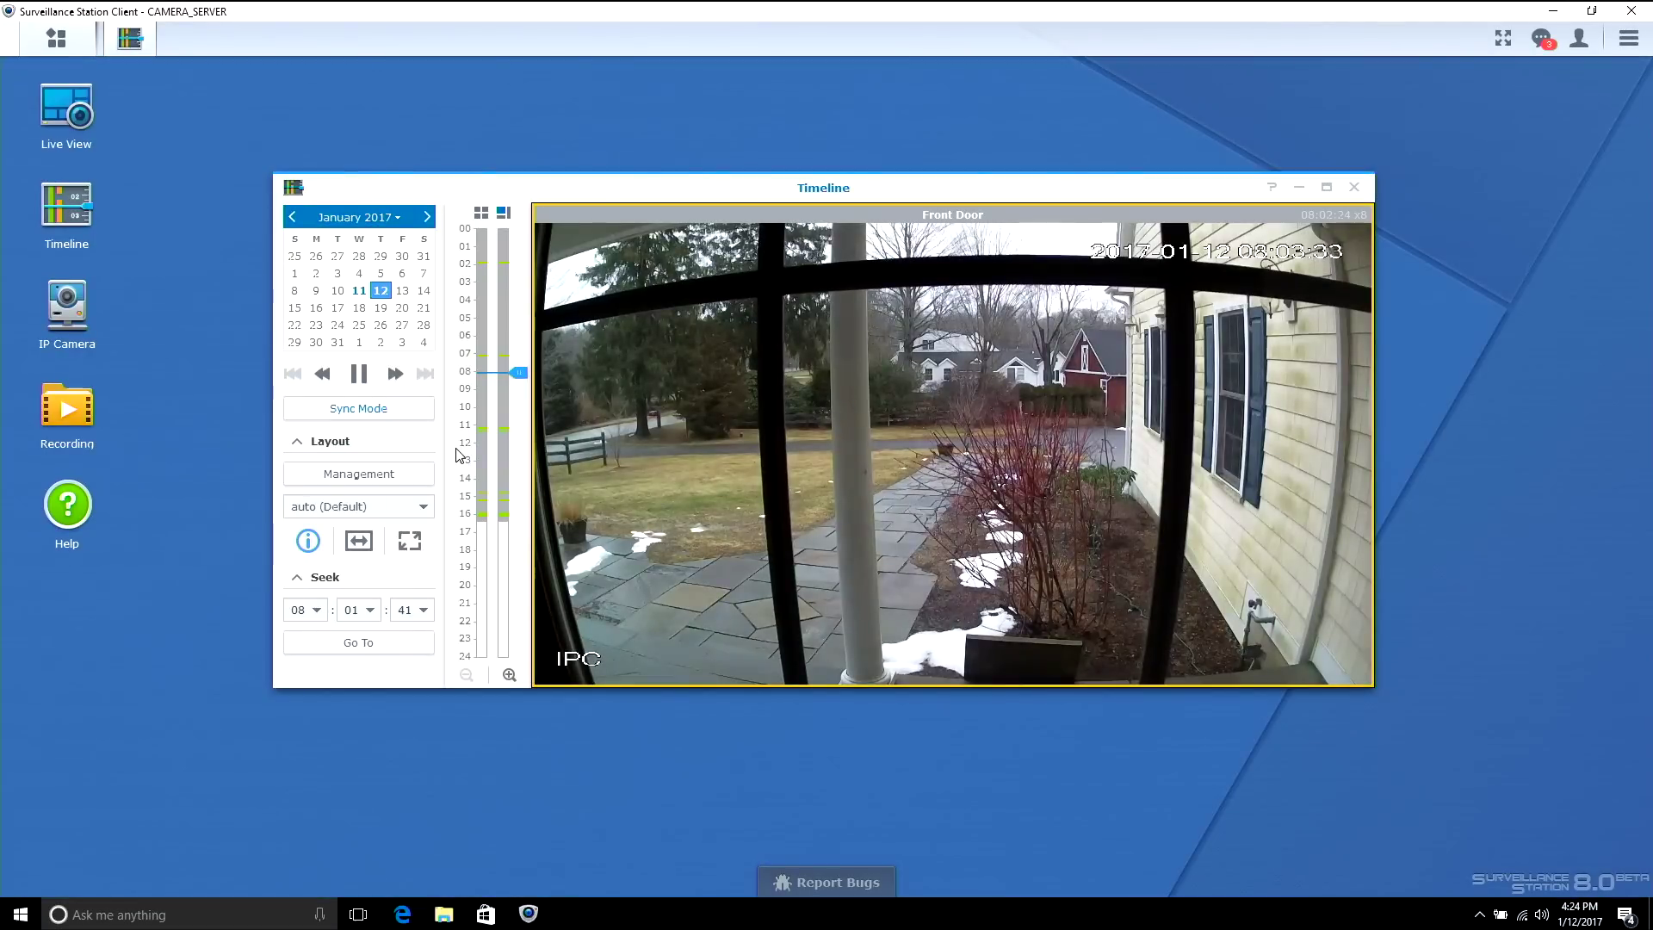
pyautogui.click(359, 291)
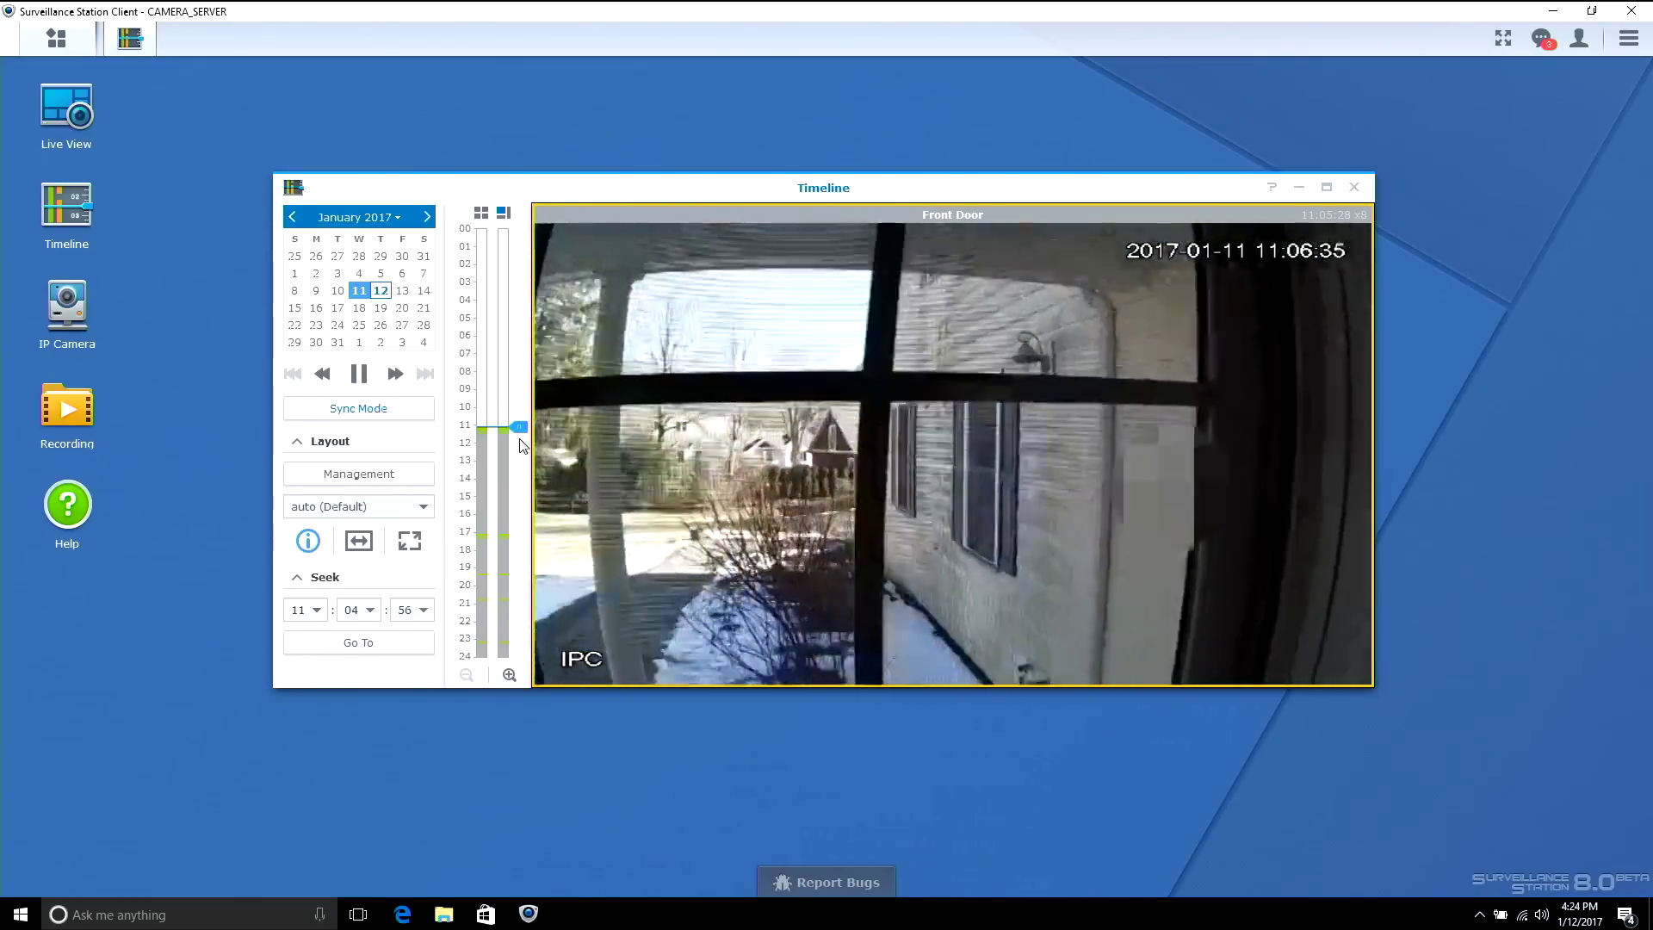
pyautogui.moveTo(520, 431); pyautogui.dragTo(518, 532)
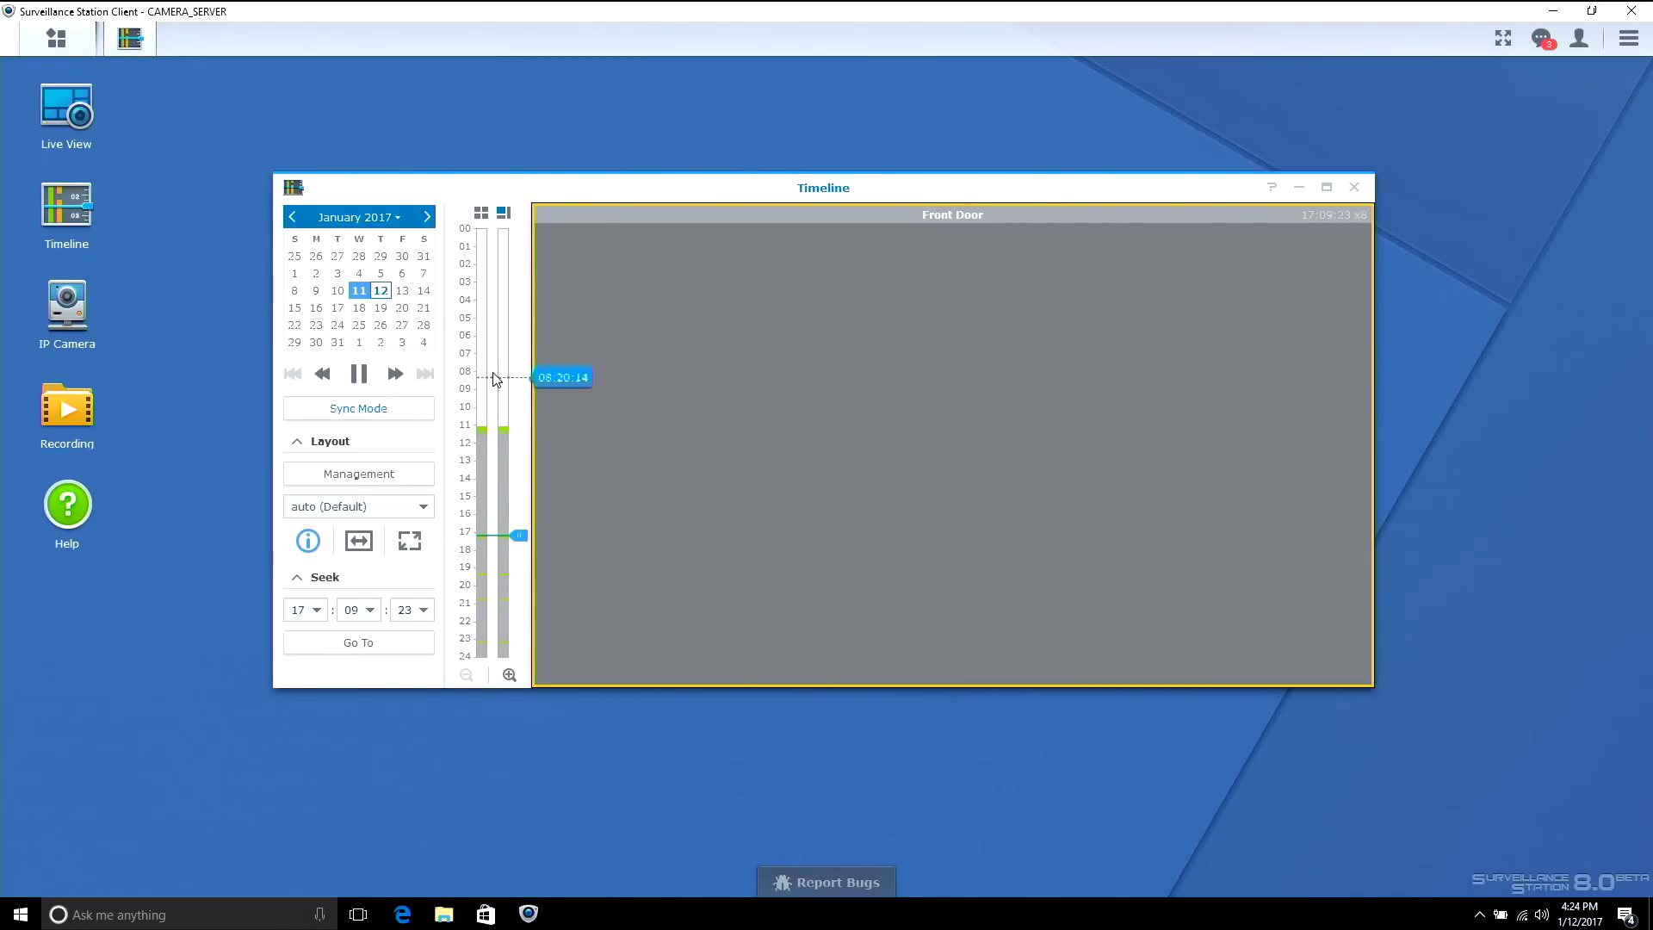
# Jump to January 12 around 14:00, zoom the timeline to four hours, and set 14:46:15
pyautogui.click(381, 291)
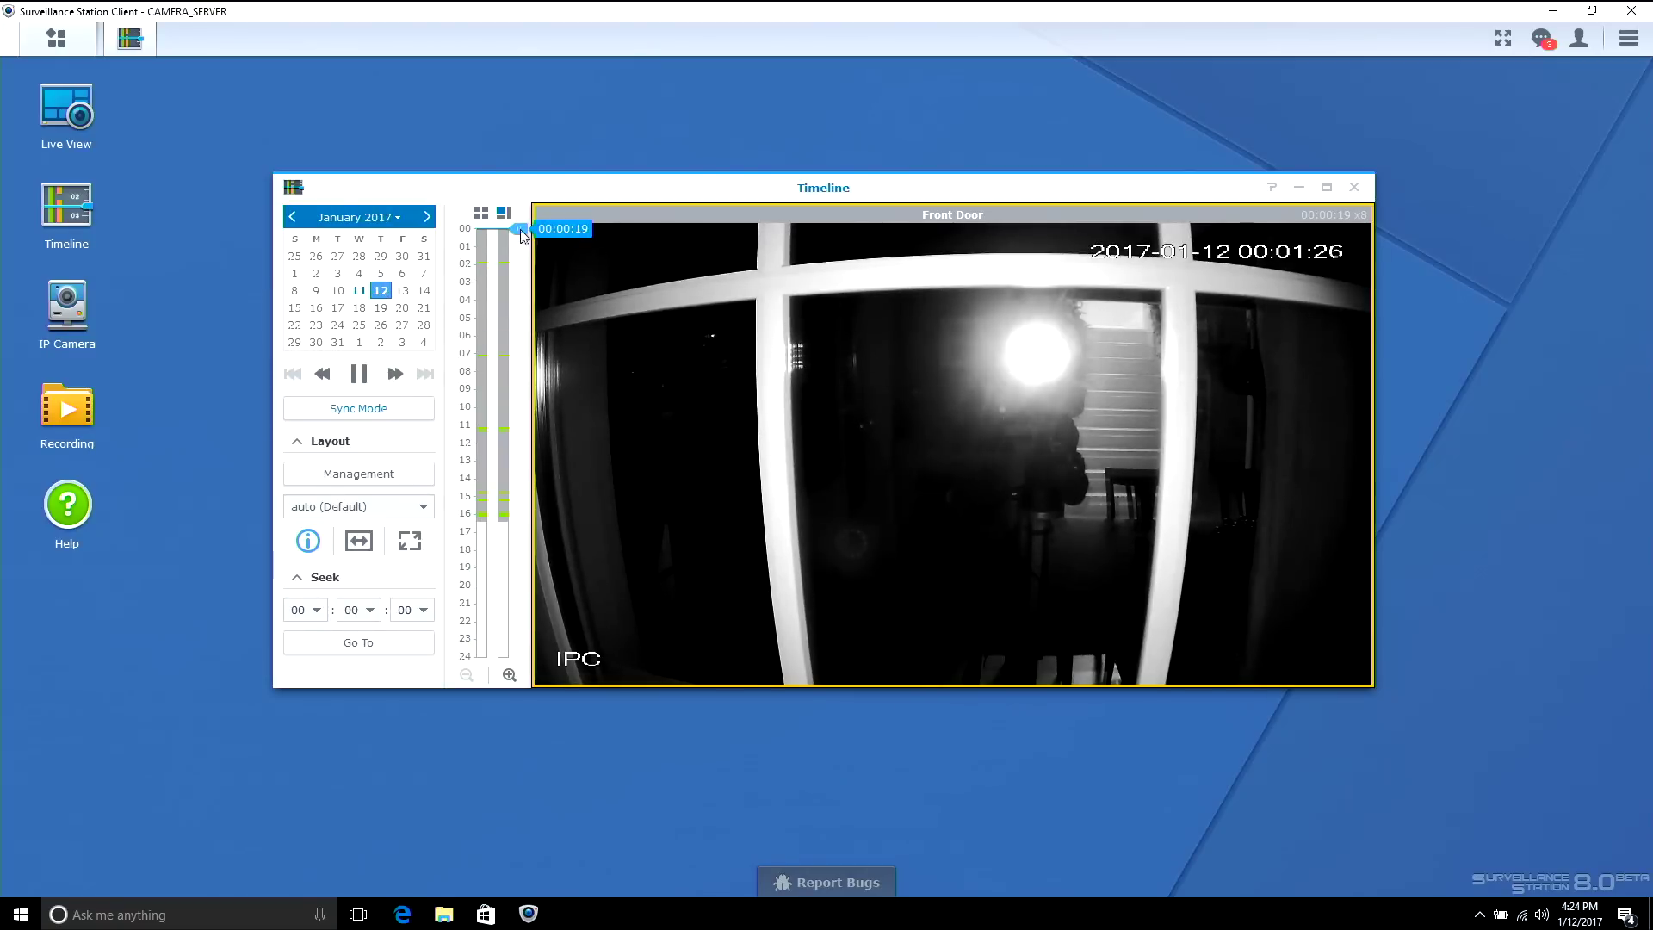
pyautogui.moveTo(520, 229); pyautogui.dragTo(511, 495)
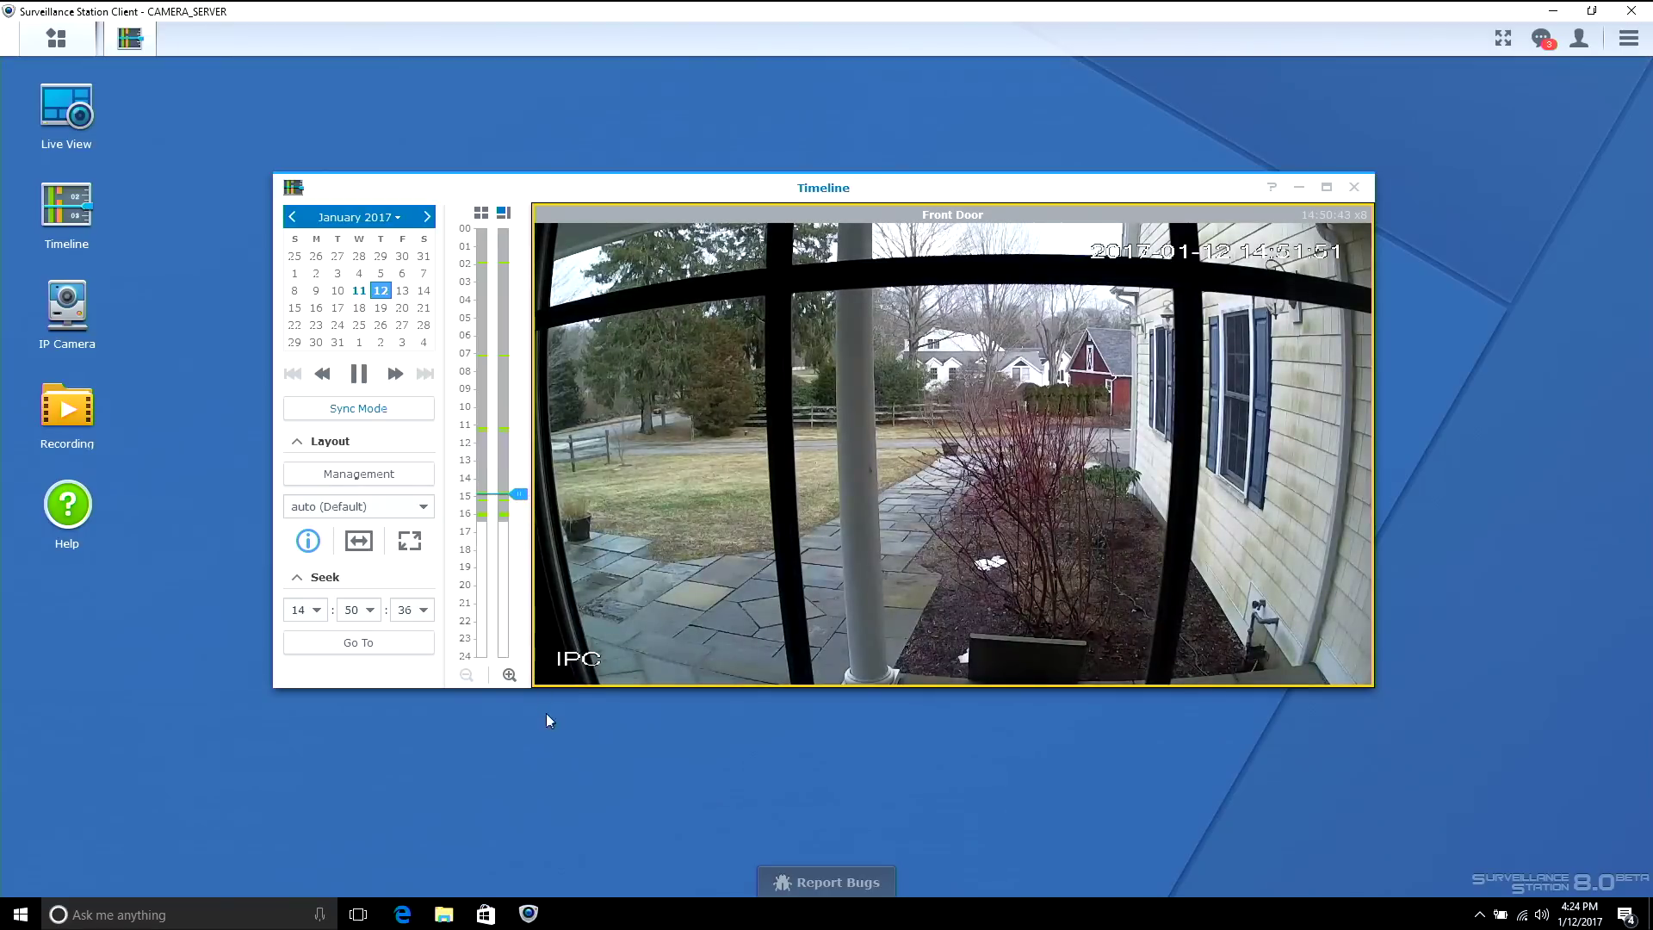
pyautogui.click(511, 676)
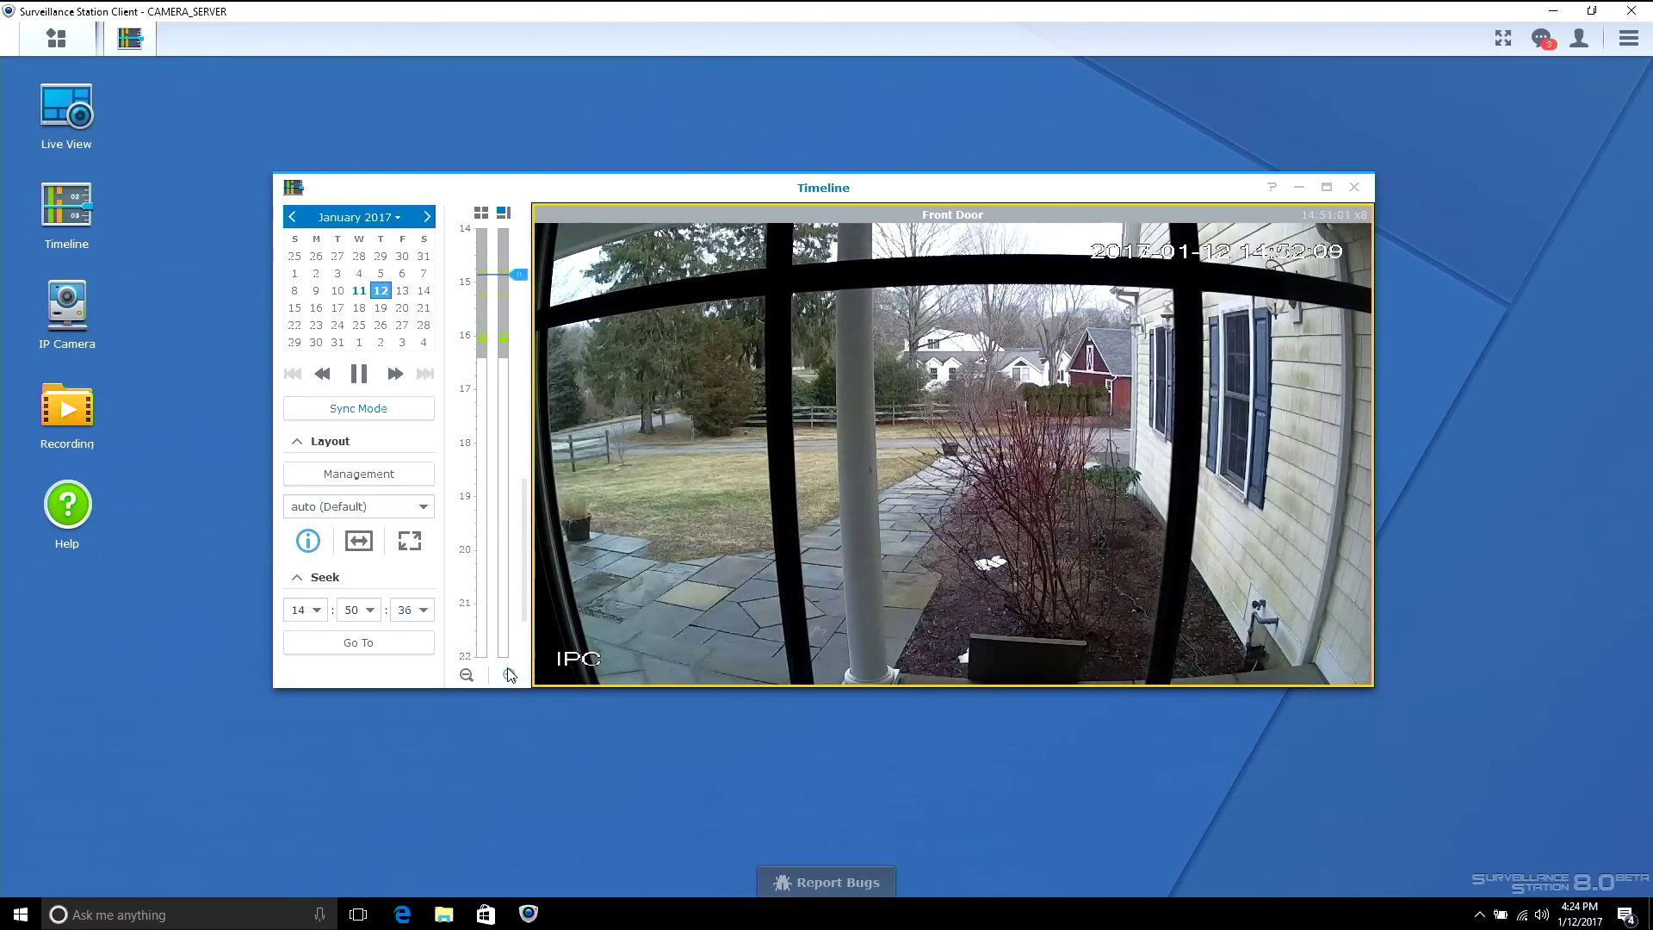
pyautogui.click(511, 676)
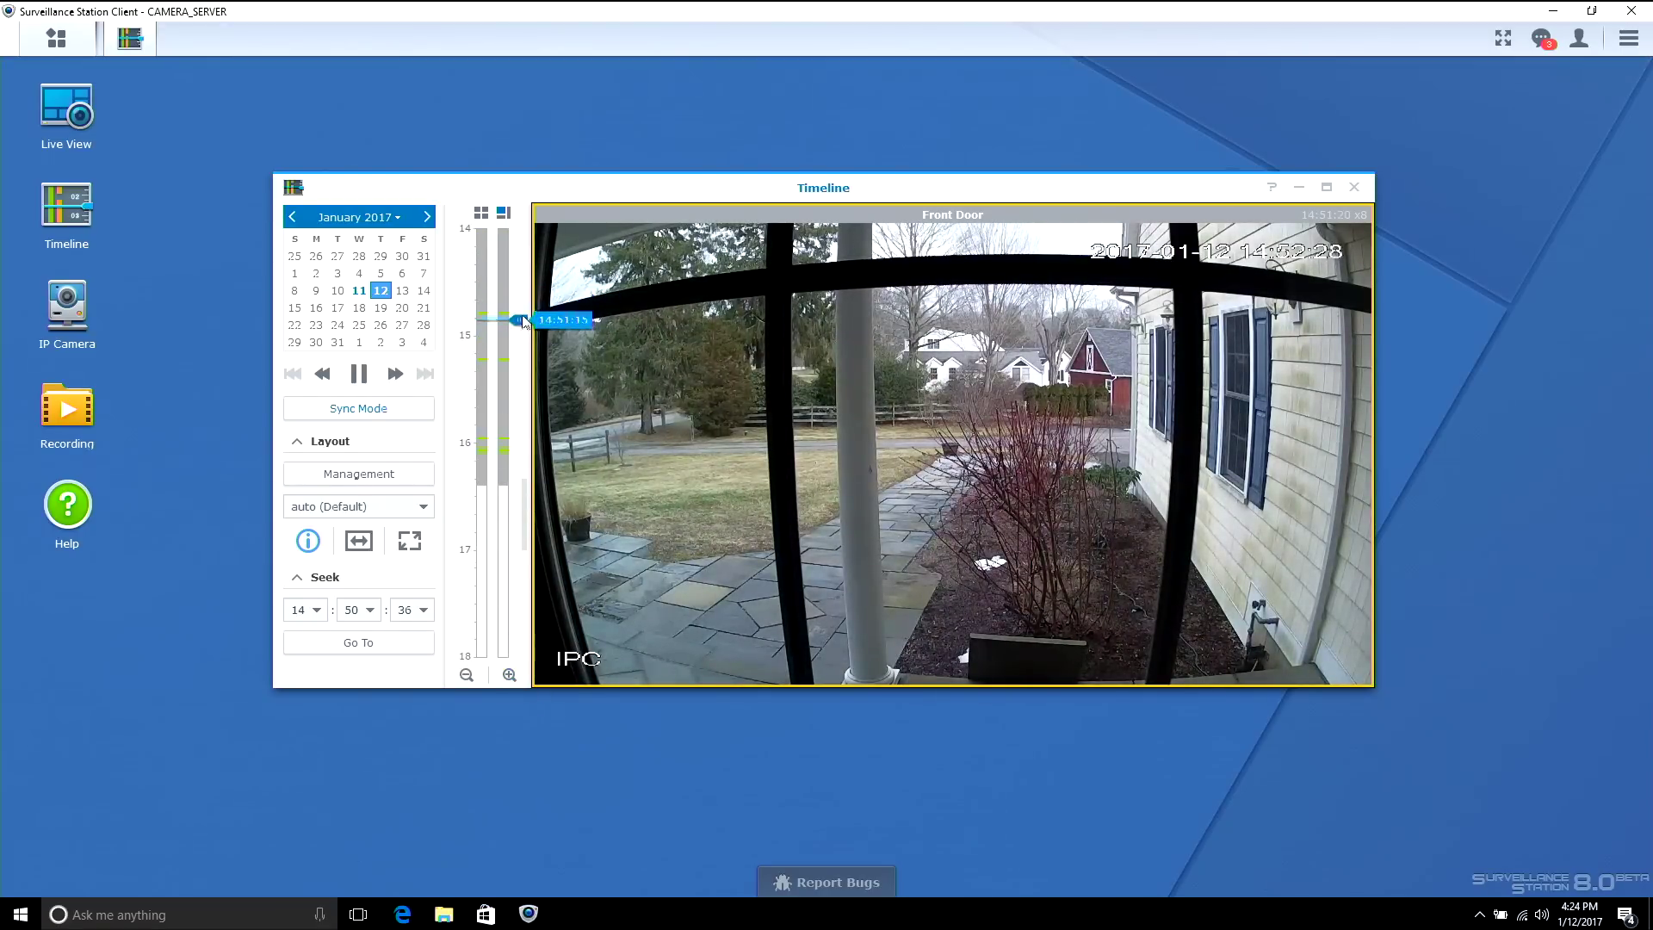
pyautogui.moveTo(522, 311); pyautogui.dragTo(522, 308)
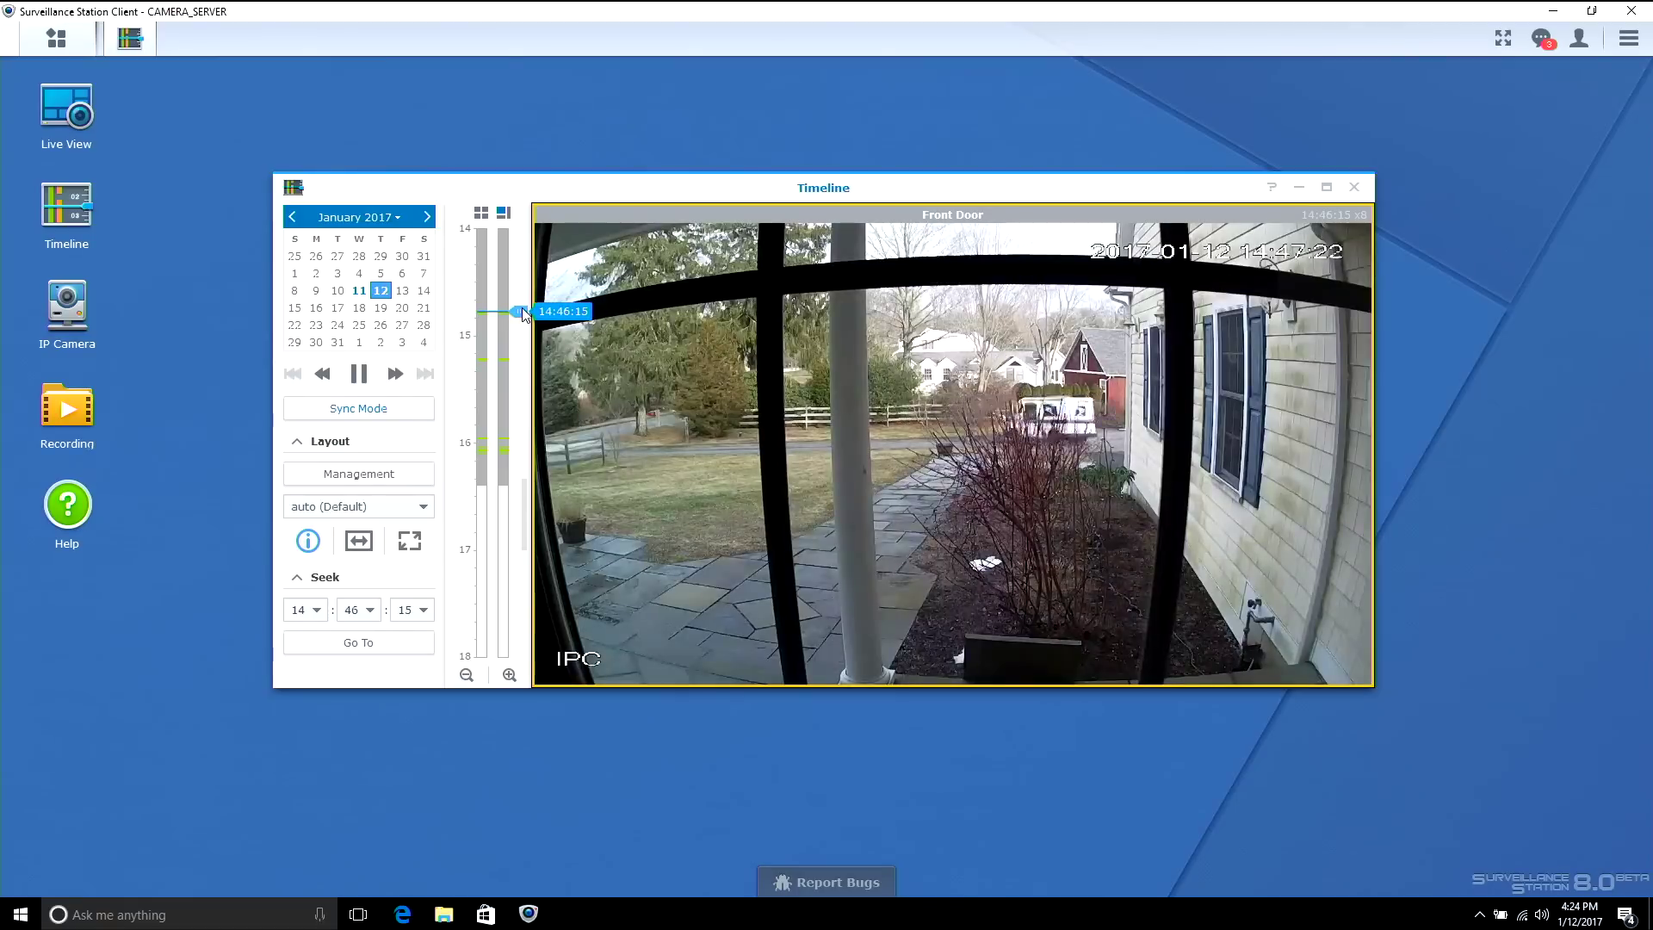
# Pause on the person walking up, then frame-step back and forward through the box delivery
pyautogui.click(359, 373)
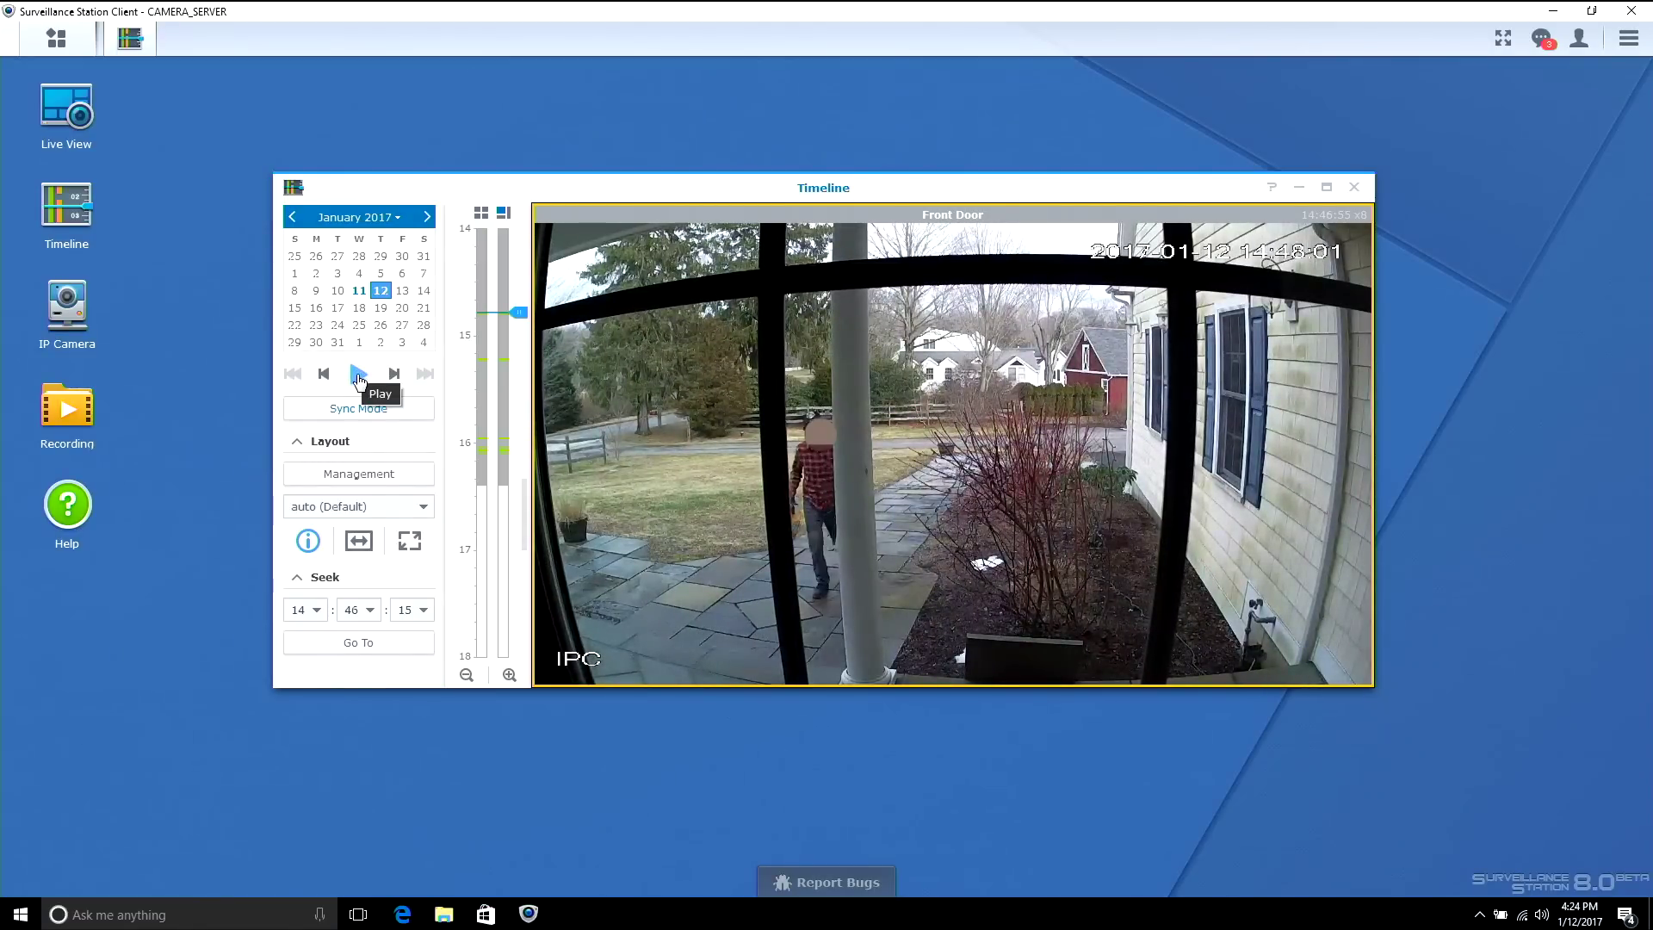
pyautogui.click(324, 379)
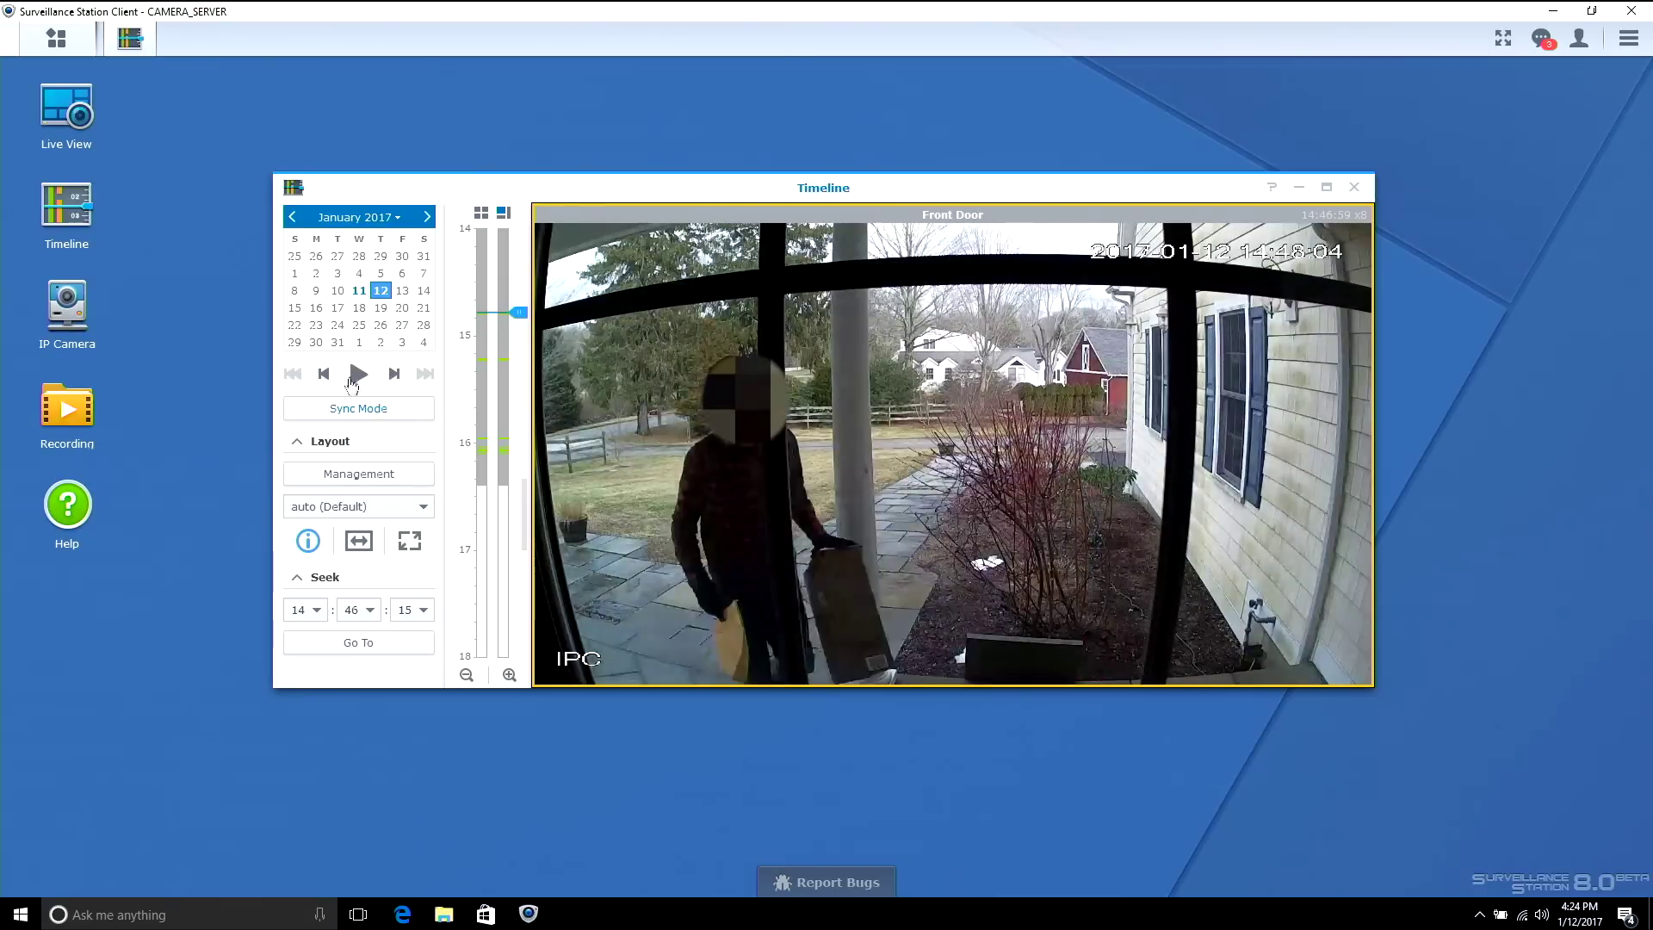
pyautogui.click(395, 373)
pyautogui.click(395, 374)
pyautogui.click(395, 374)
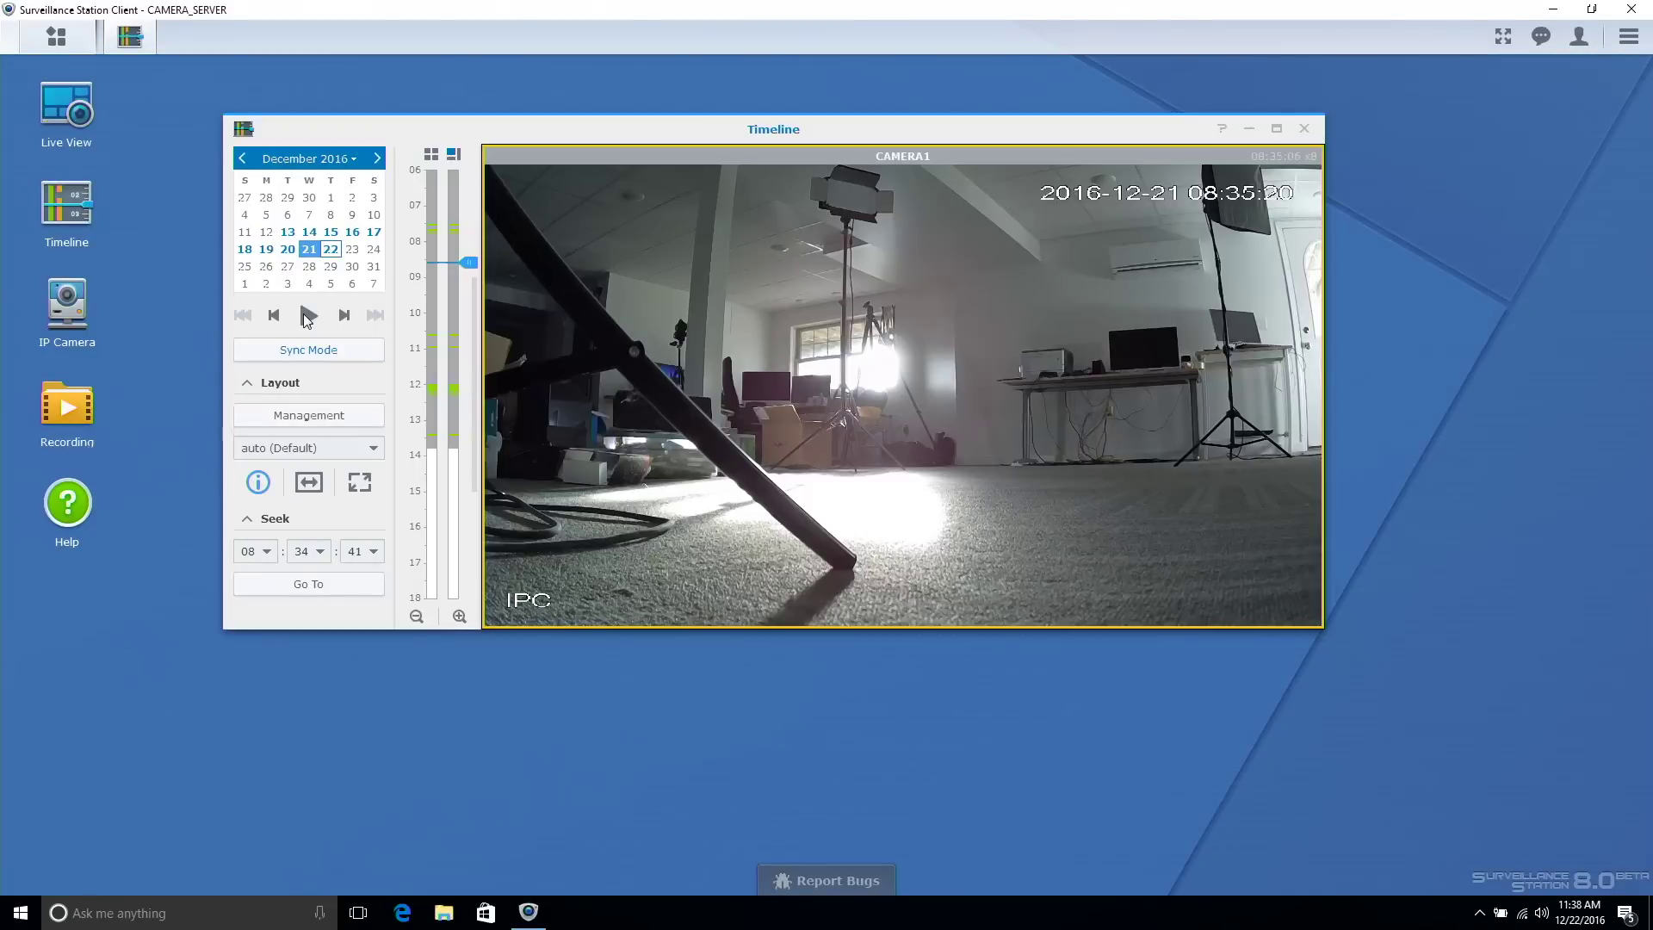
# Drag the CAMERA1 Timeline window a little down and to the right
pyautogui.moveTo(658, 122); pyautogui.dragTo(670, 179)
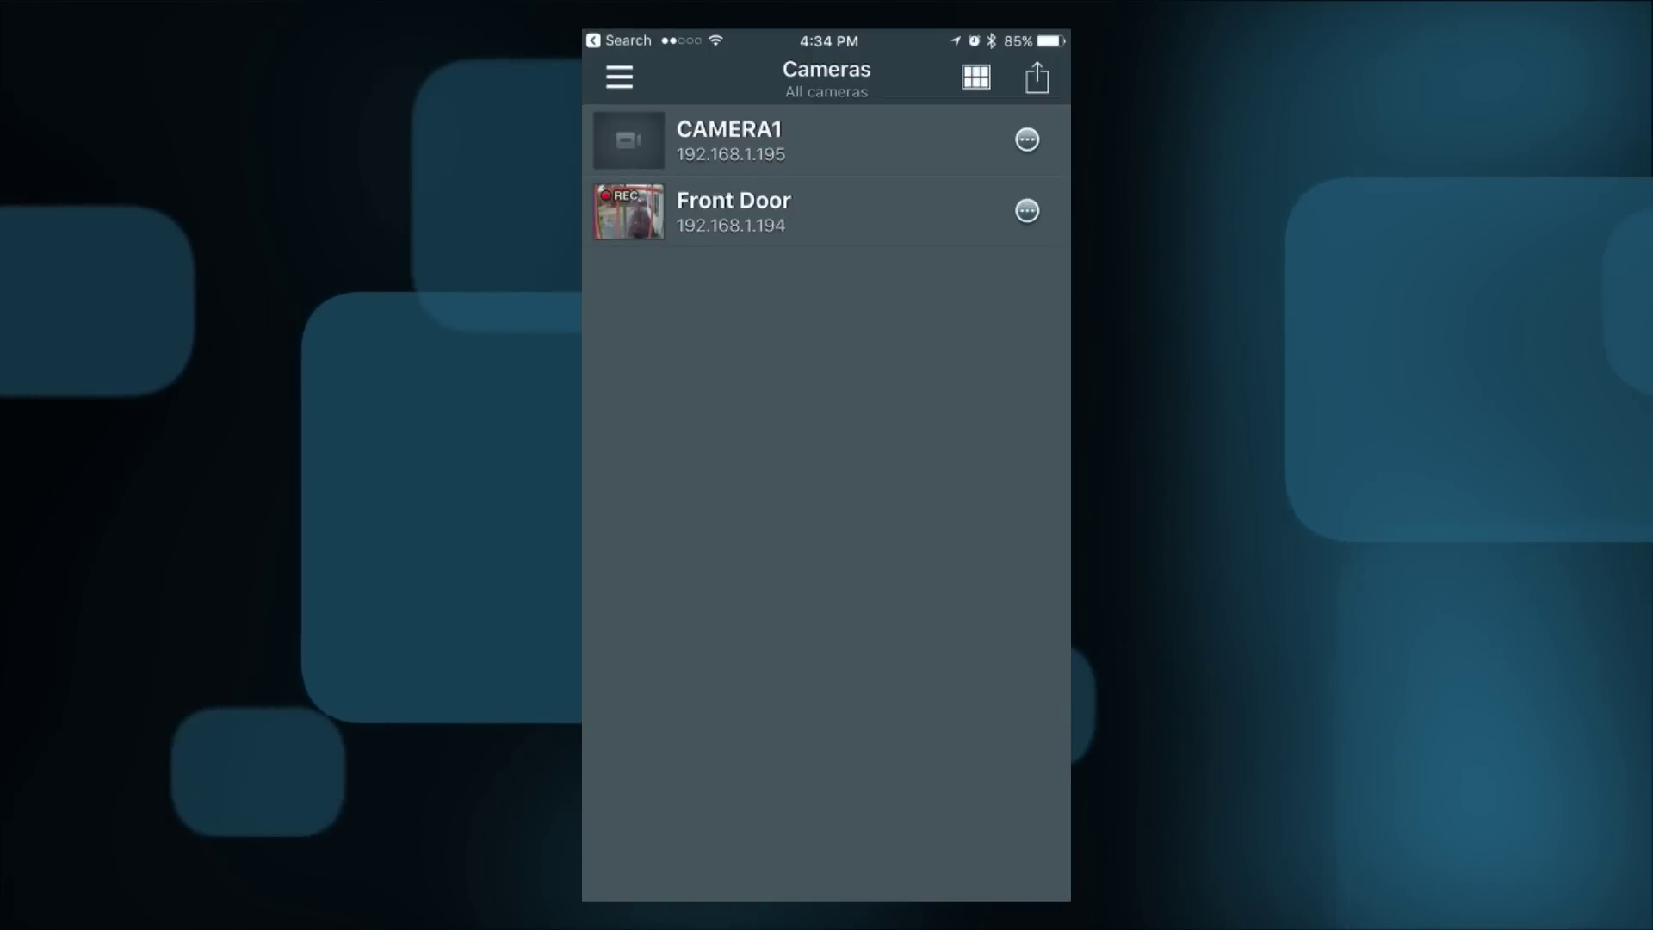
# Tap the Front Door camera in DS cam's Cameras list to show its live feed
pyautogui.click(827, 211)
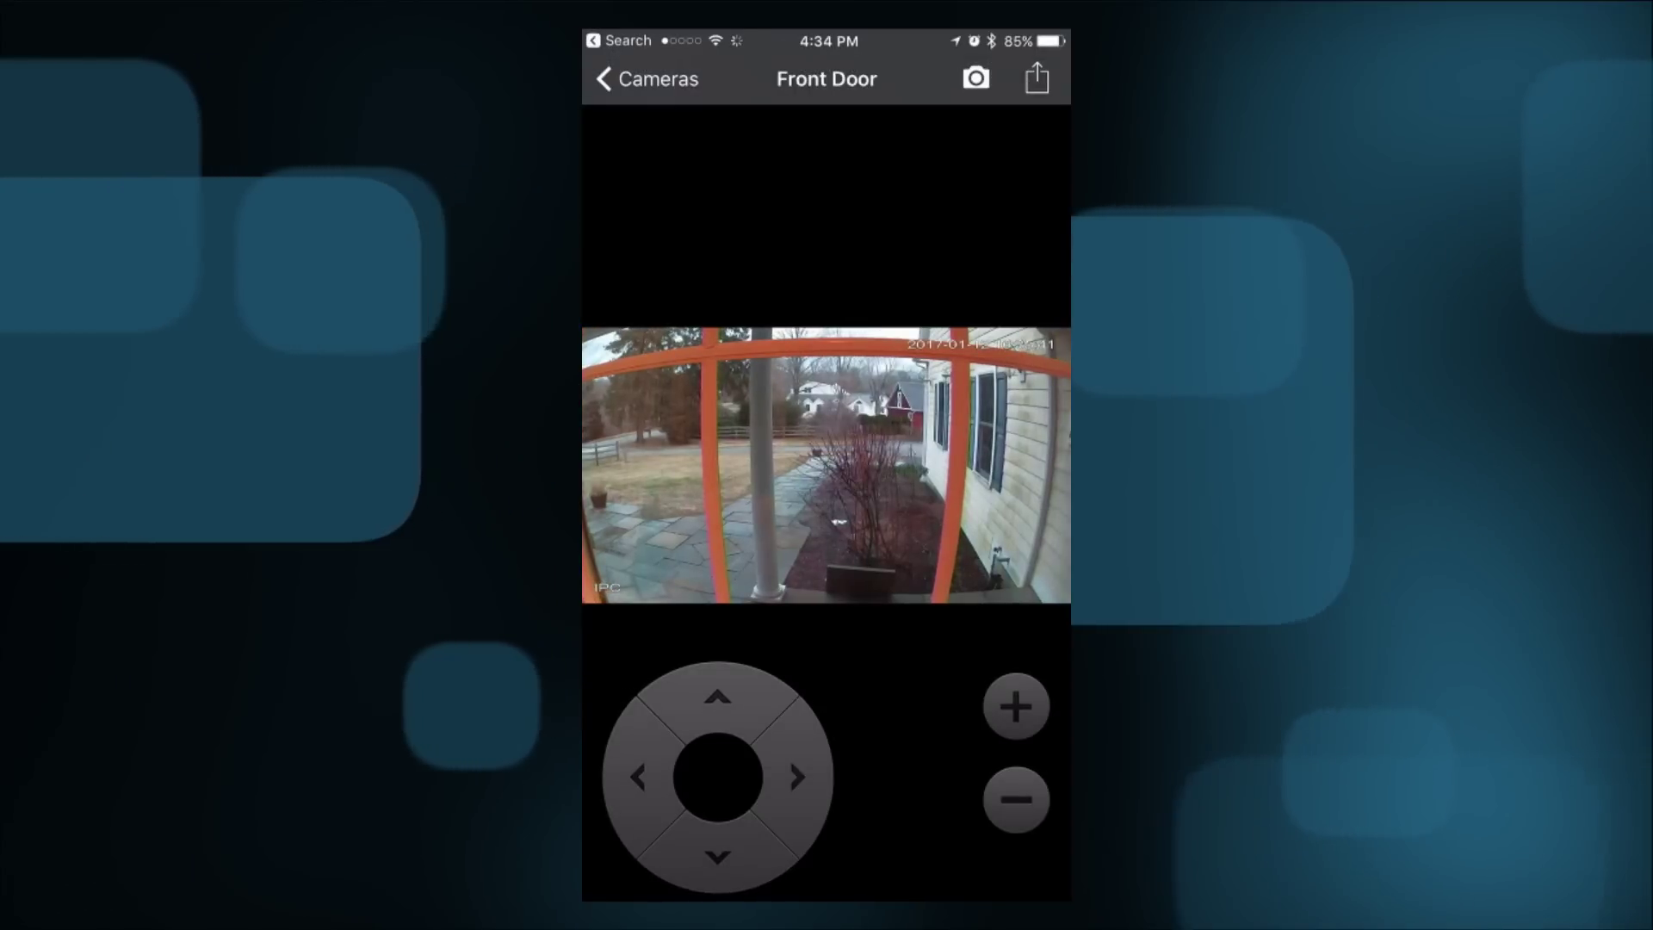
# Pan the Front Door camera left and right, then dismiss the motion detection alert
pyautogui.click(637, 777)
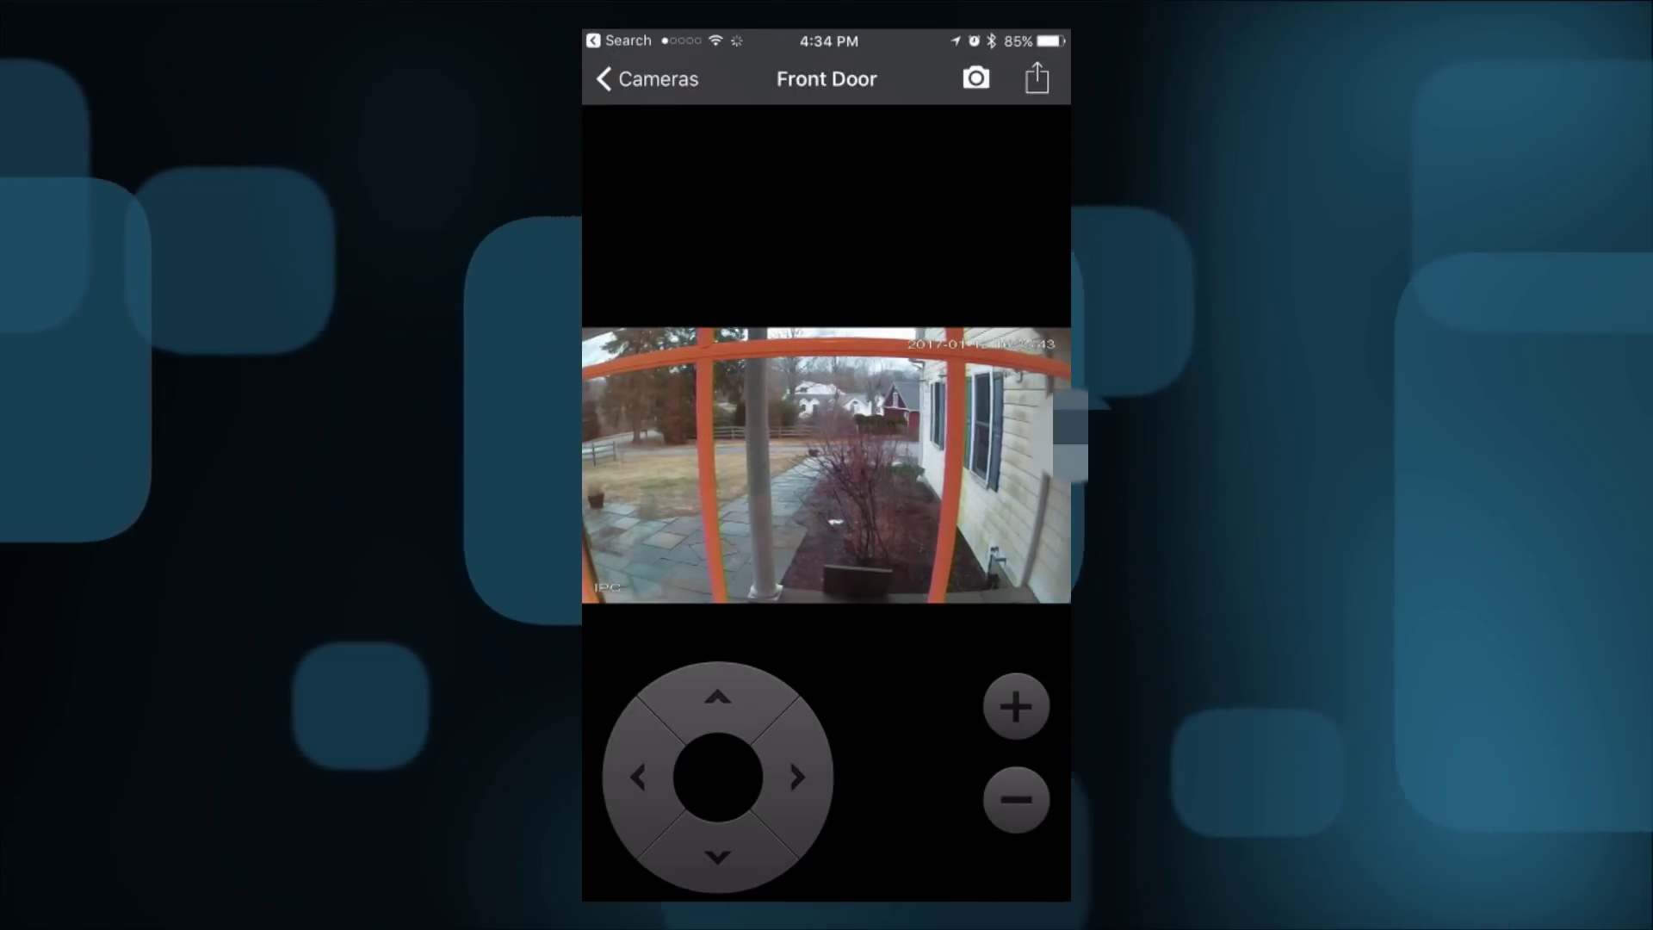
pyautogui.click(797, 777)
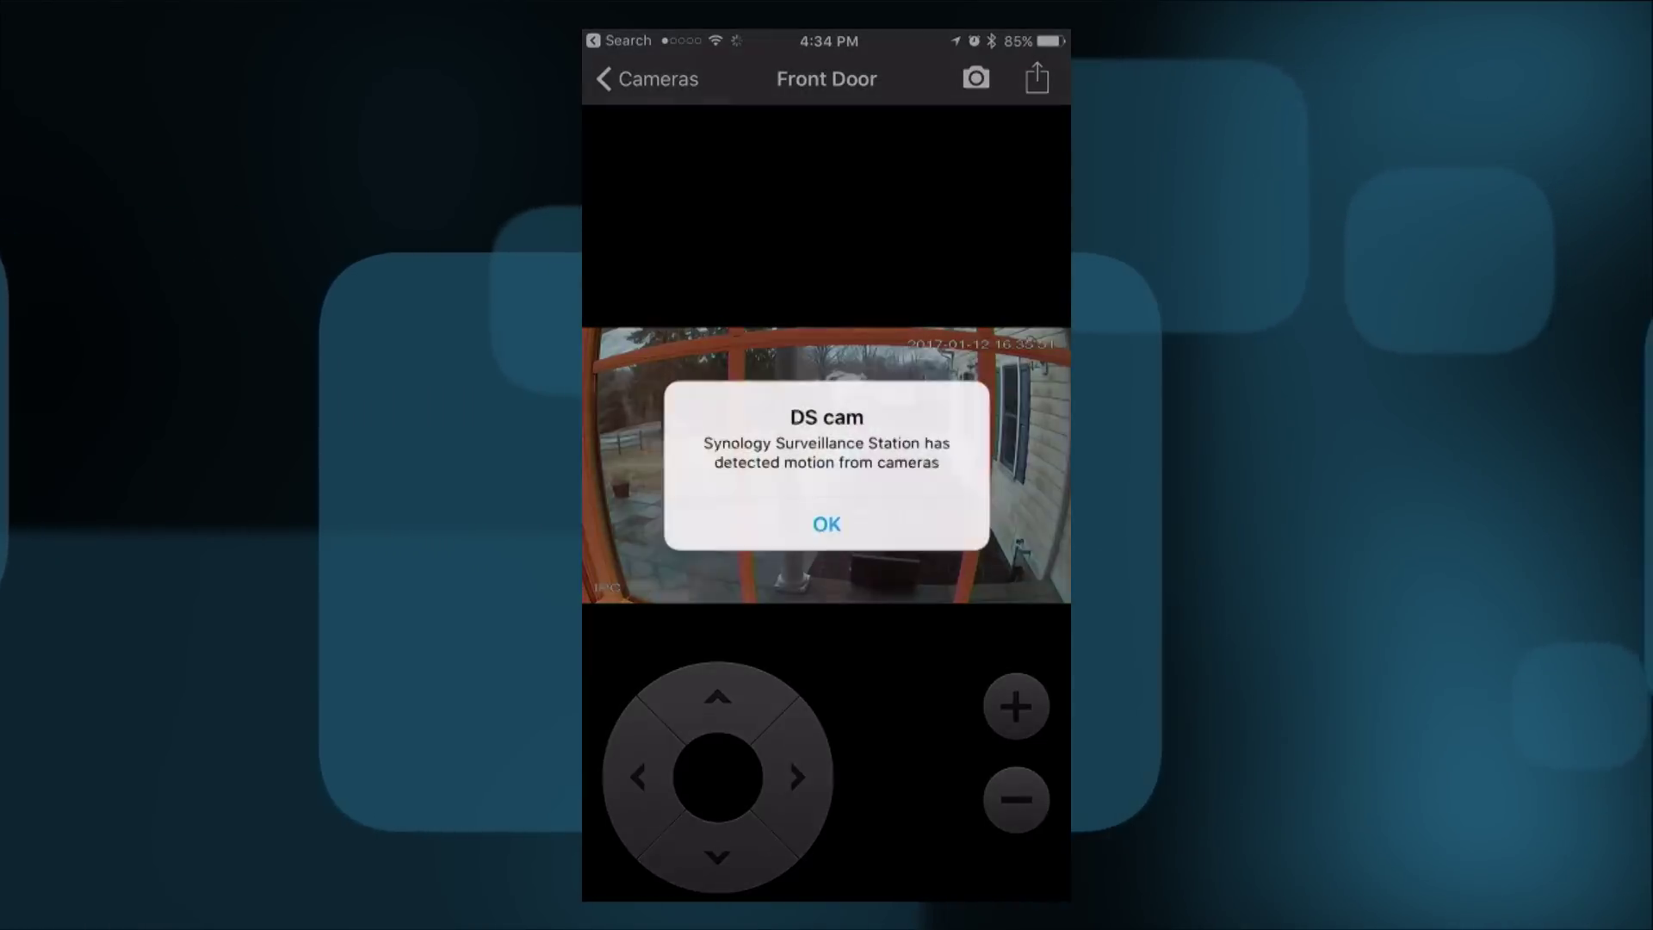
pyautogui.click(826, 520)
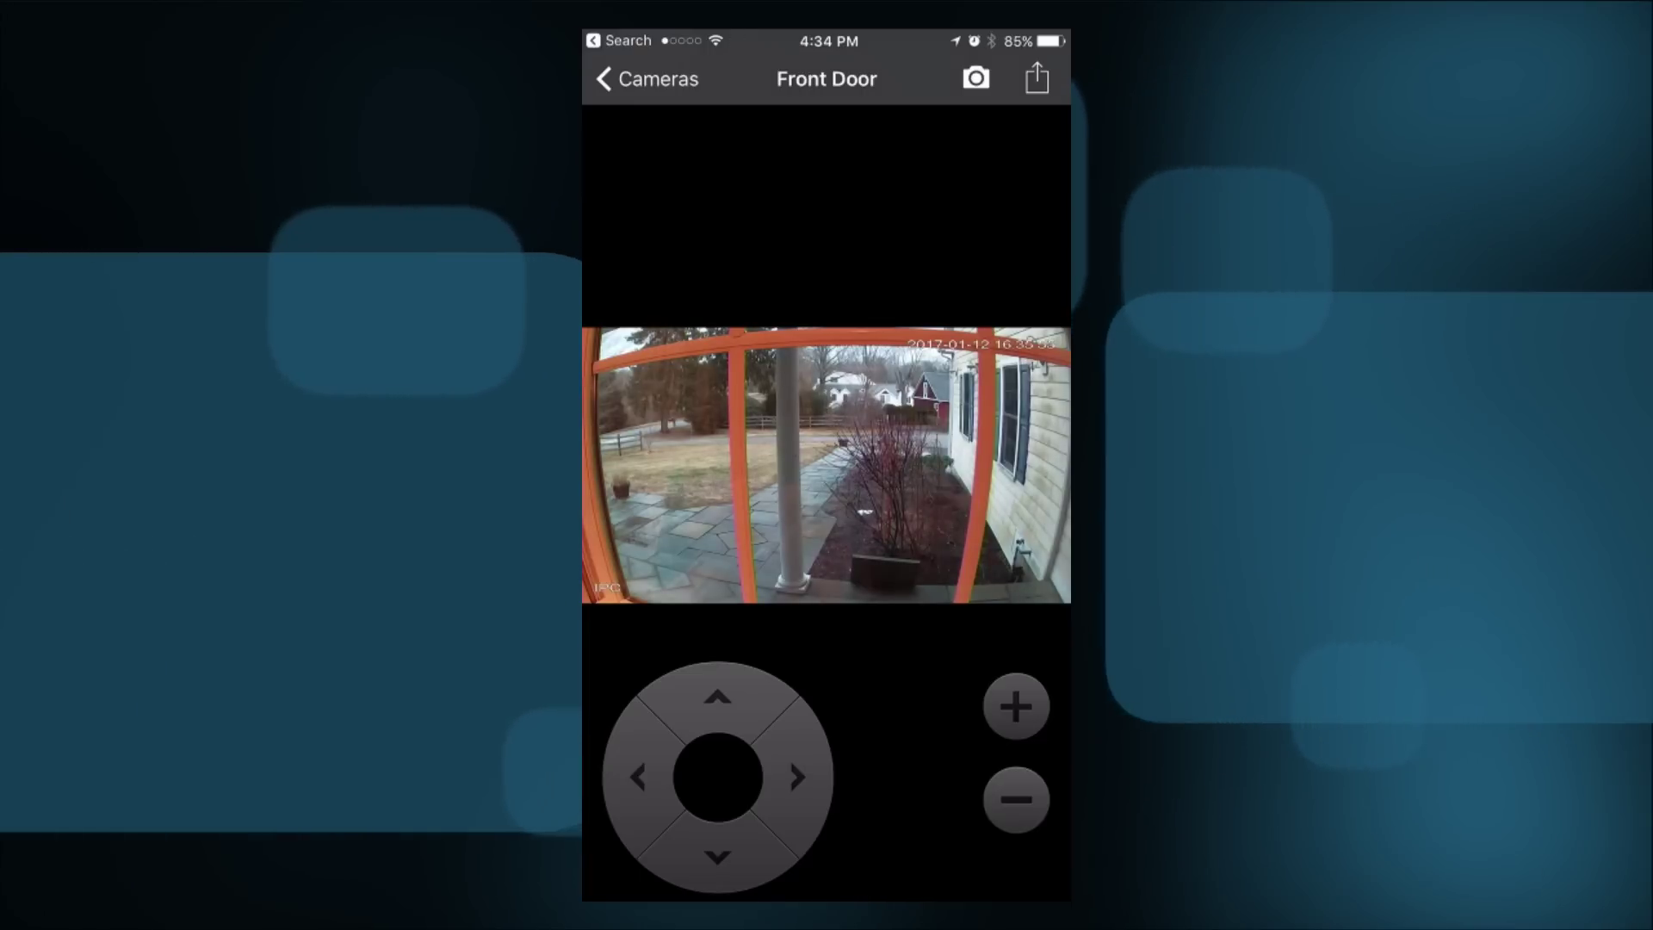
# Save two snapshots of the live feed, then return to Cameras and open the navigation menu
pyautogui.click(976, 79)
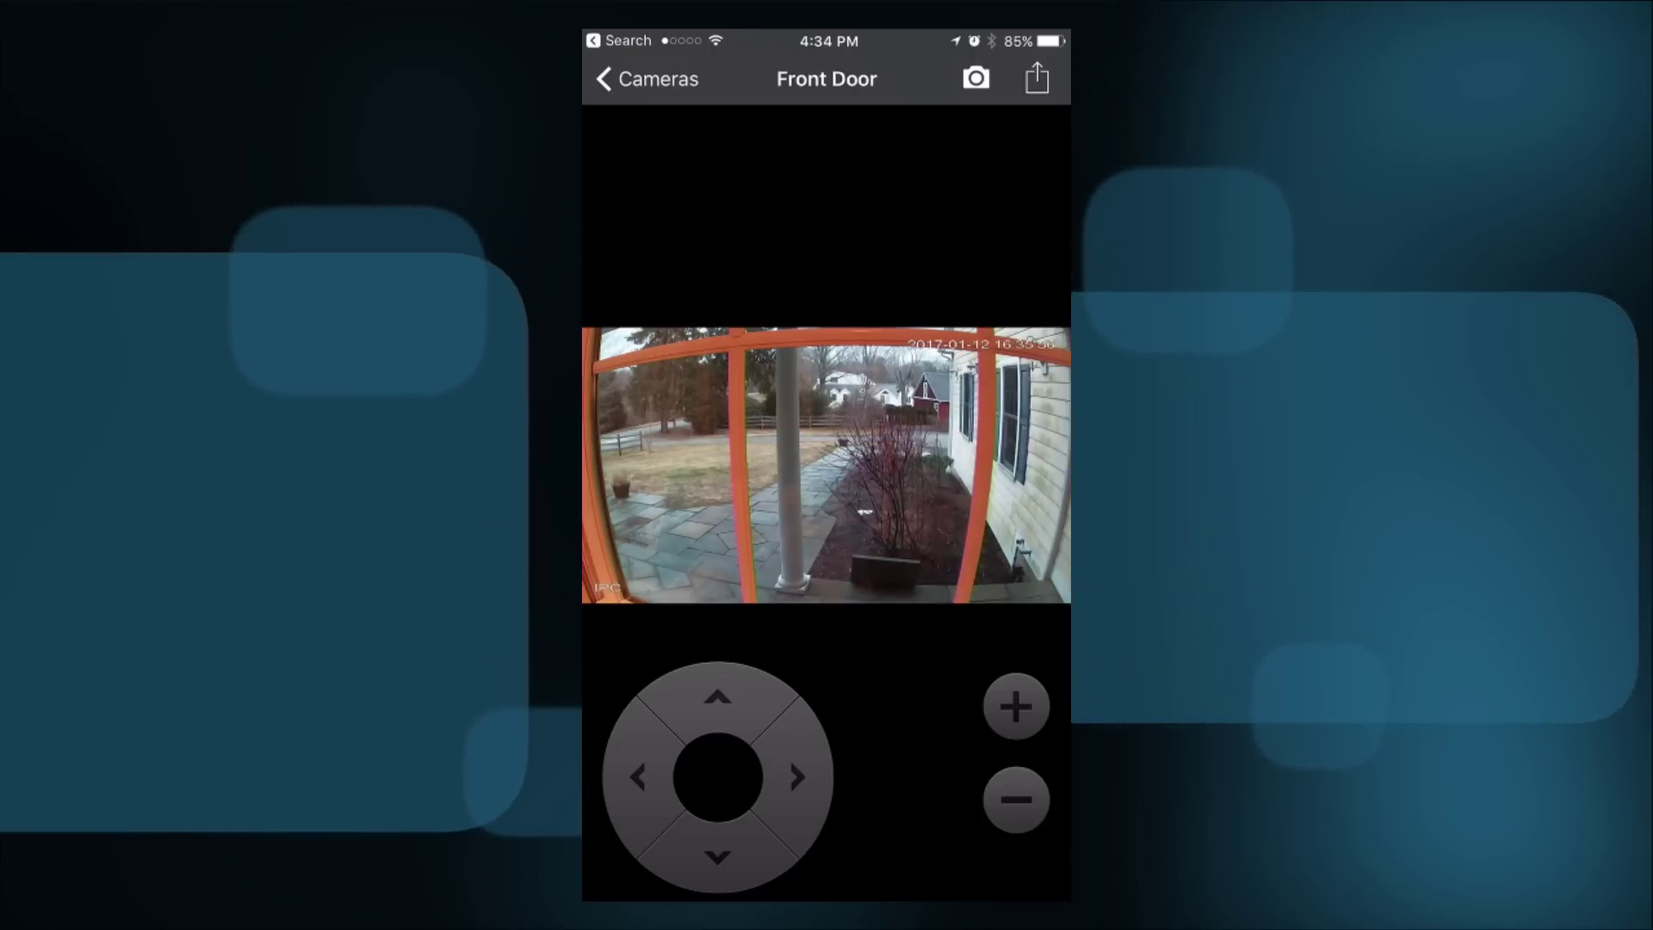
pyautogui.click(976, 79)
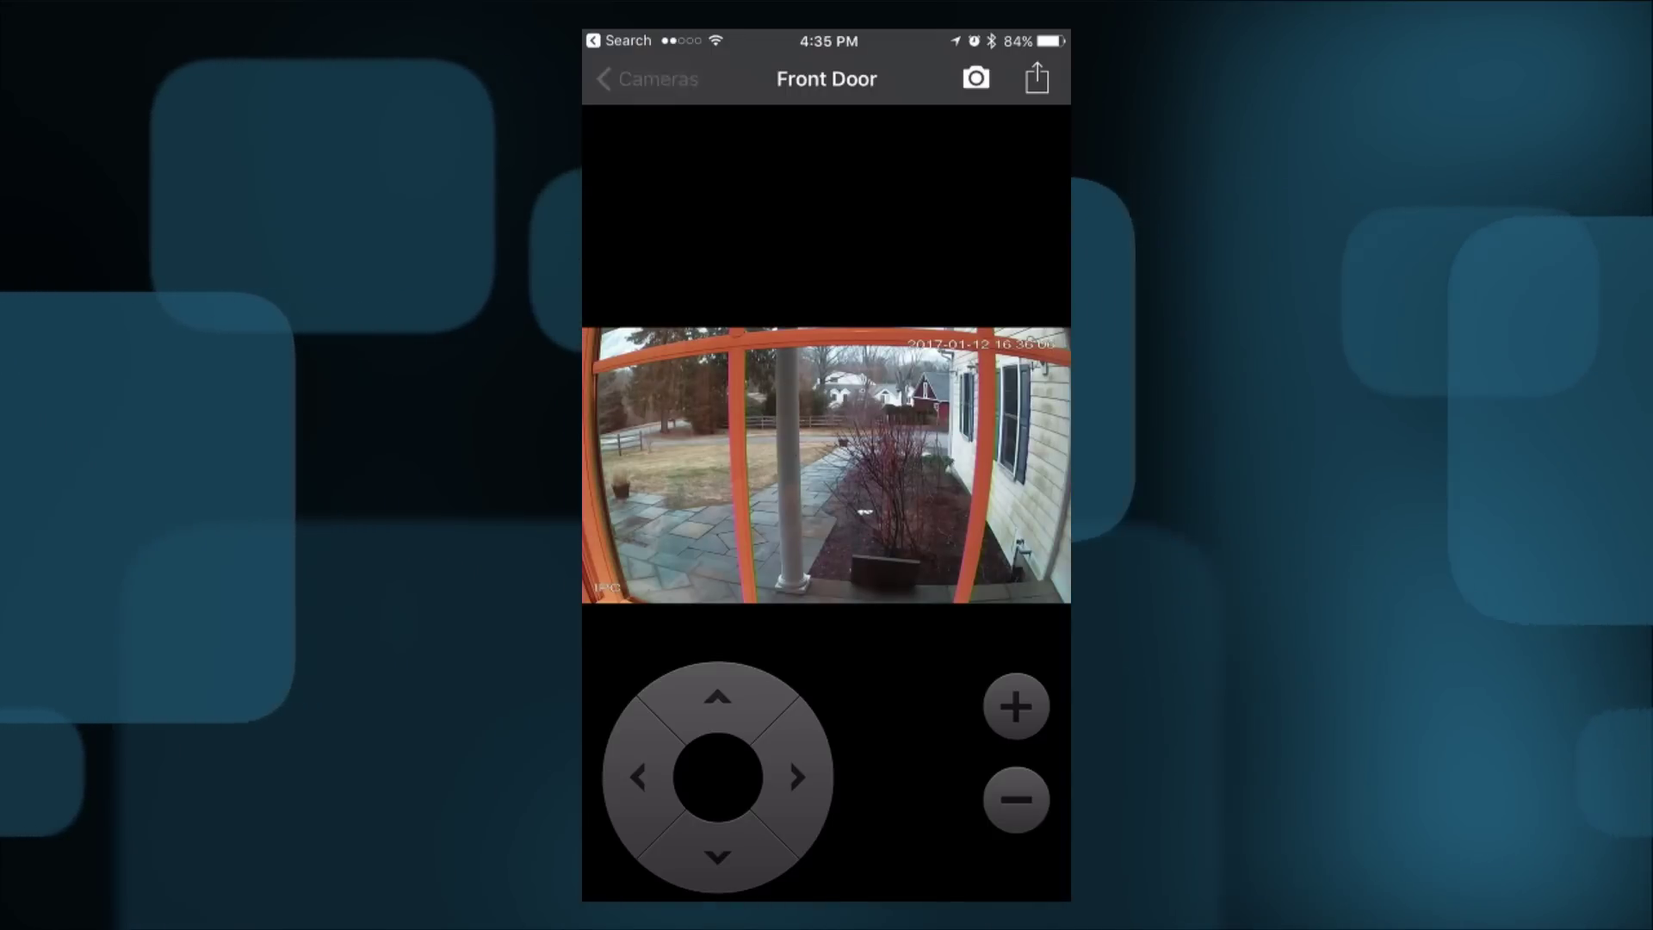
pyautogui.click(648, 78)
pyautogui.click(616, 74)
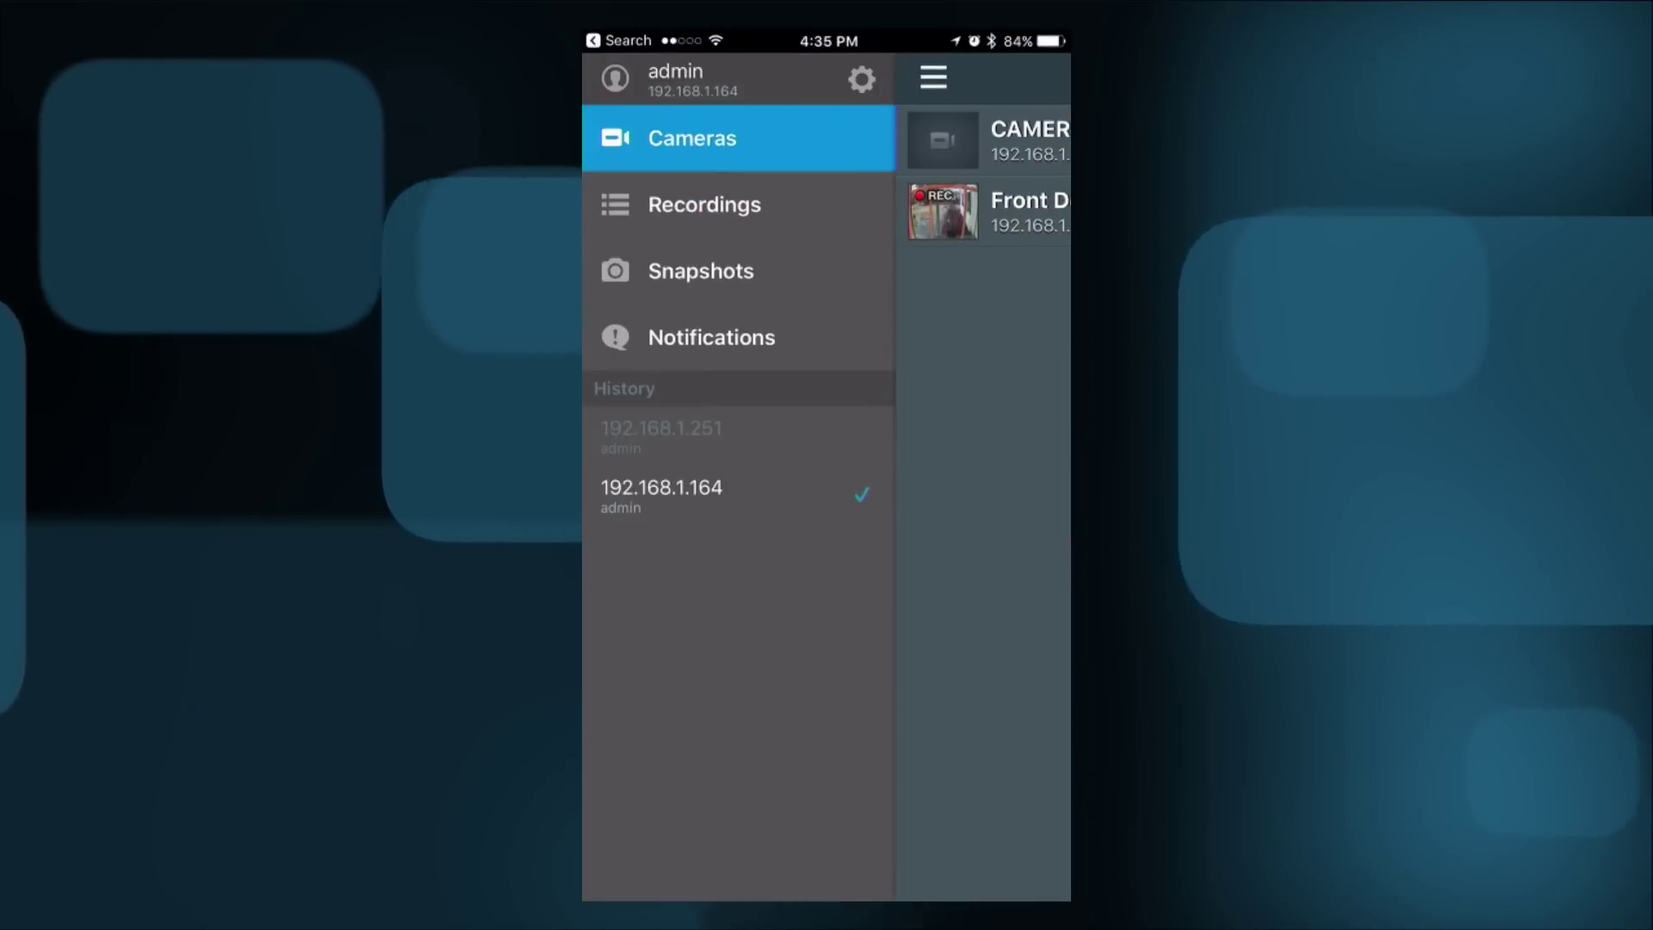
# View the first saved Front Door snapshot full screen, then switch to the Recordings list
pyautogui.click(701, 270)
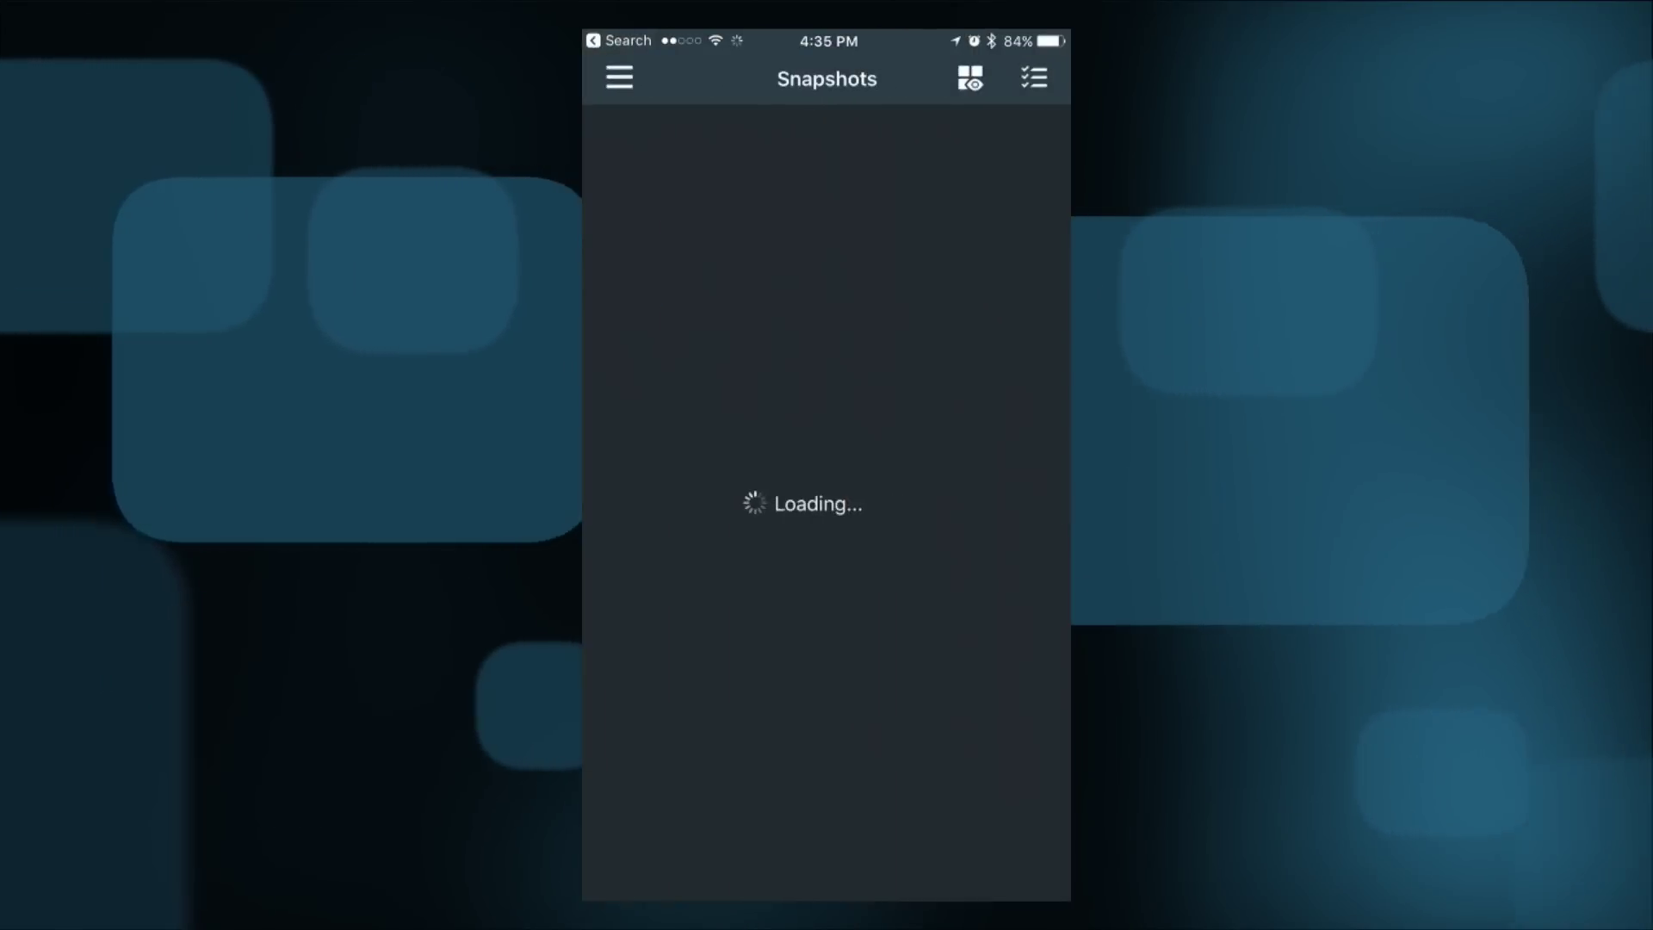
pyautogui.click(792, 177)
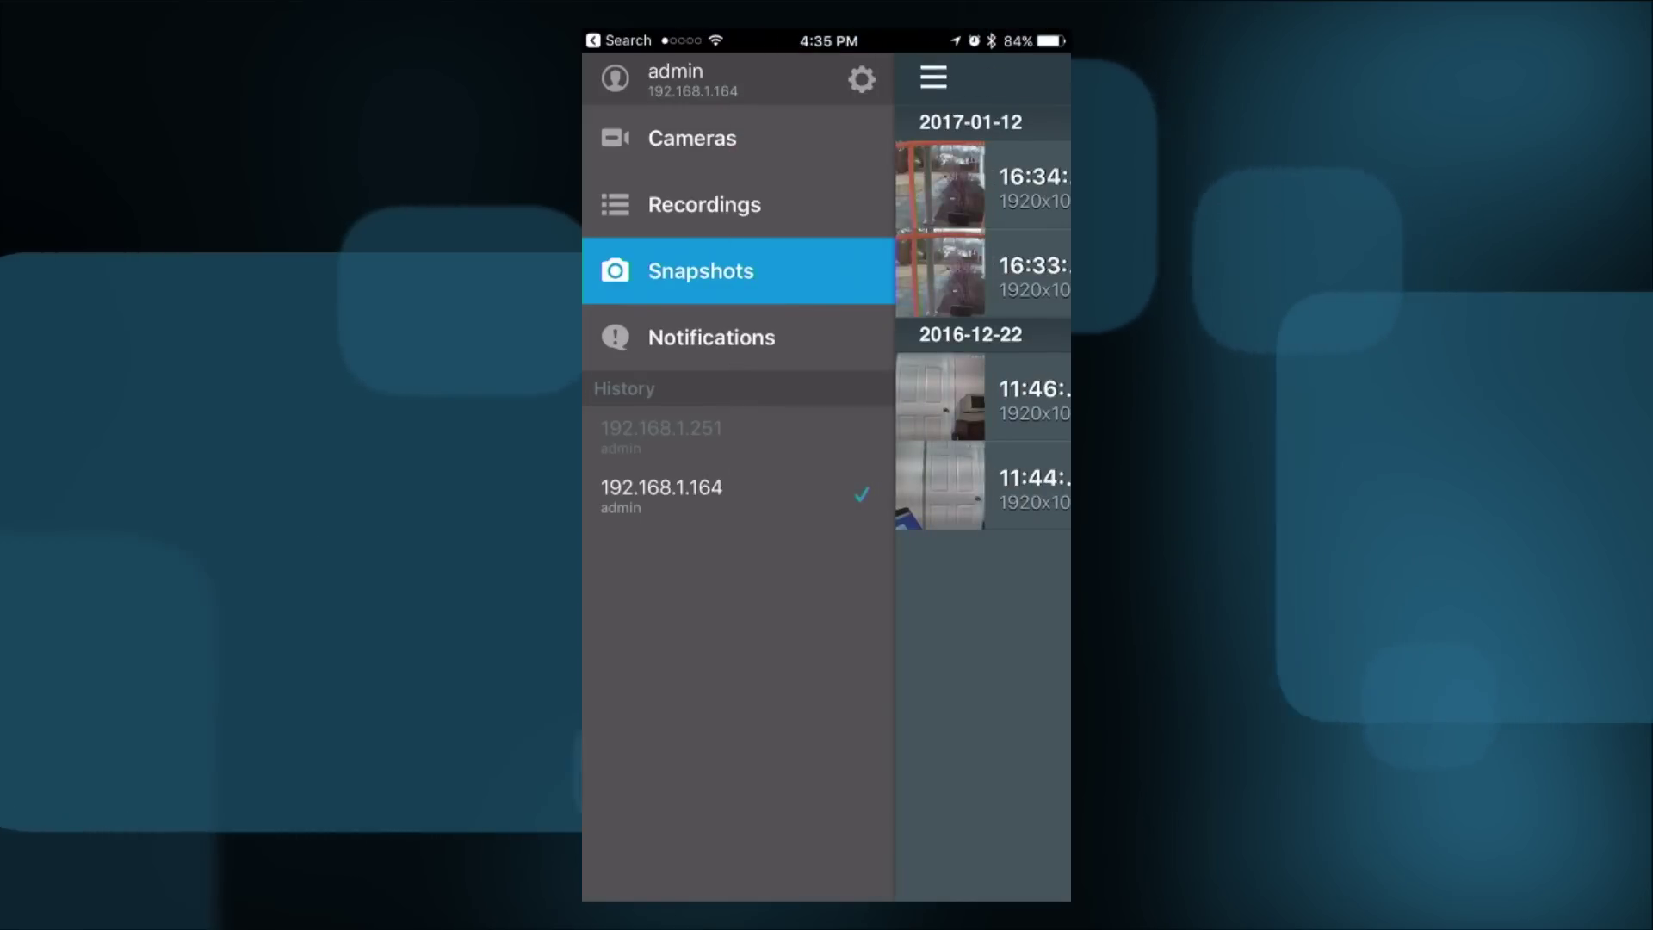
pyautogui.click(704, 204)
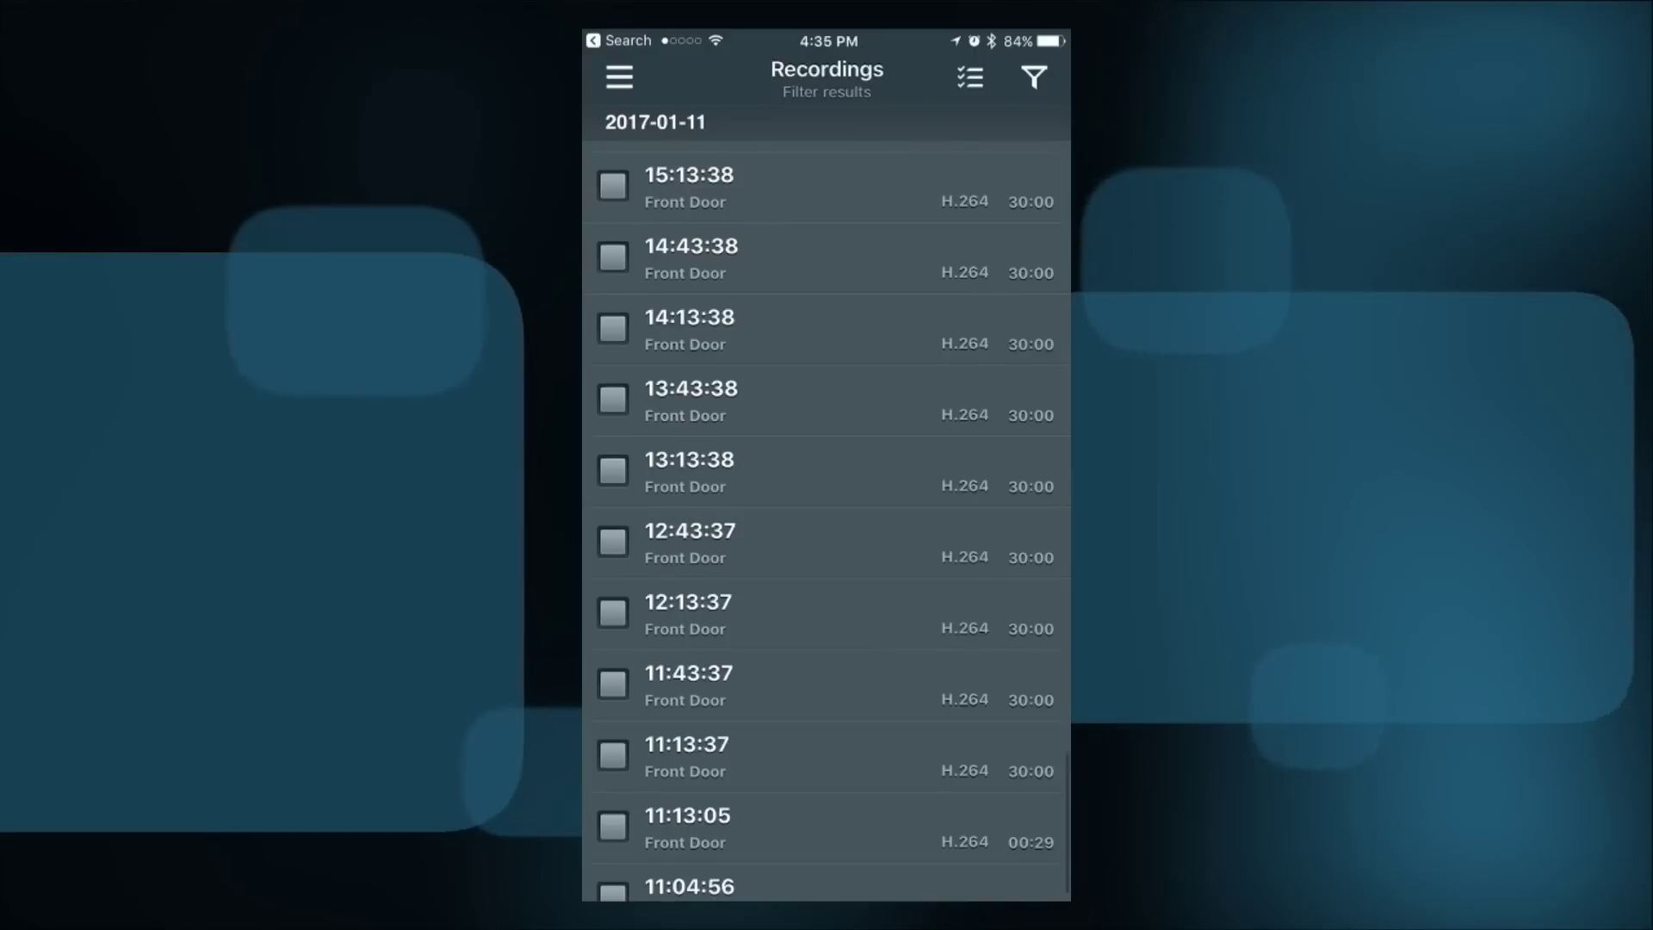
# Scroll the Recordings list and advance the 16:43:38 clip to about 14:26
pyautogui.scroll(-2, 827, 517)
pyautogui.scroll(10, 826, 516)
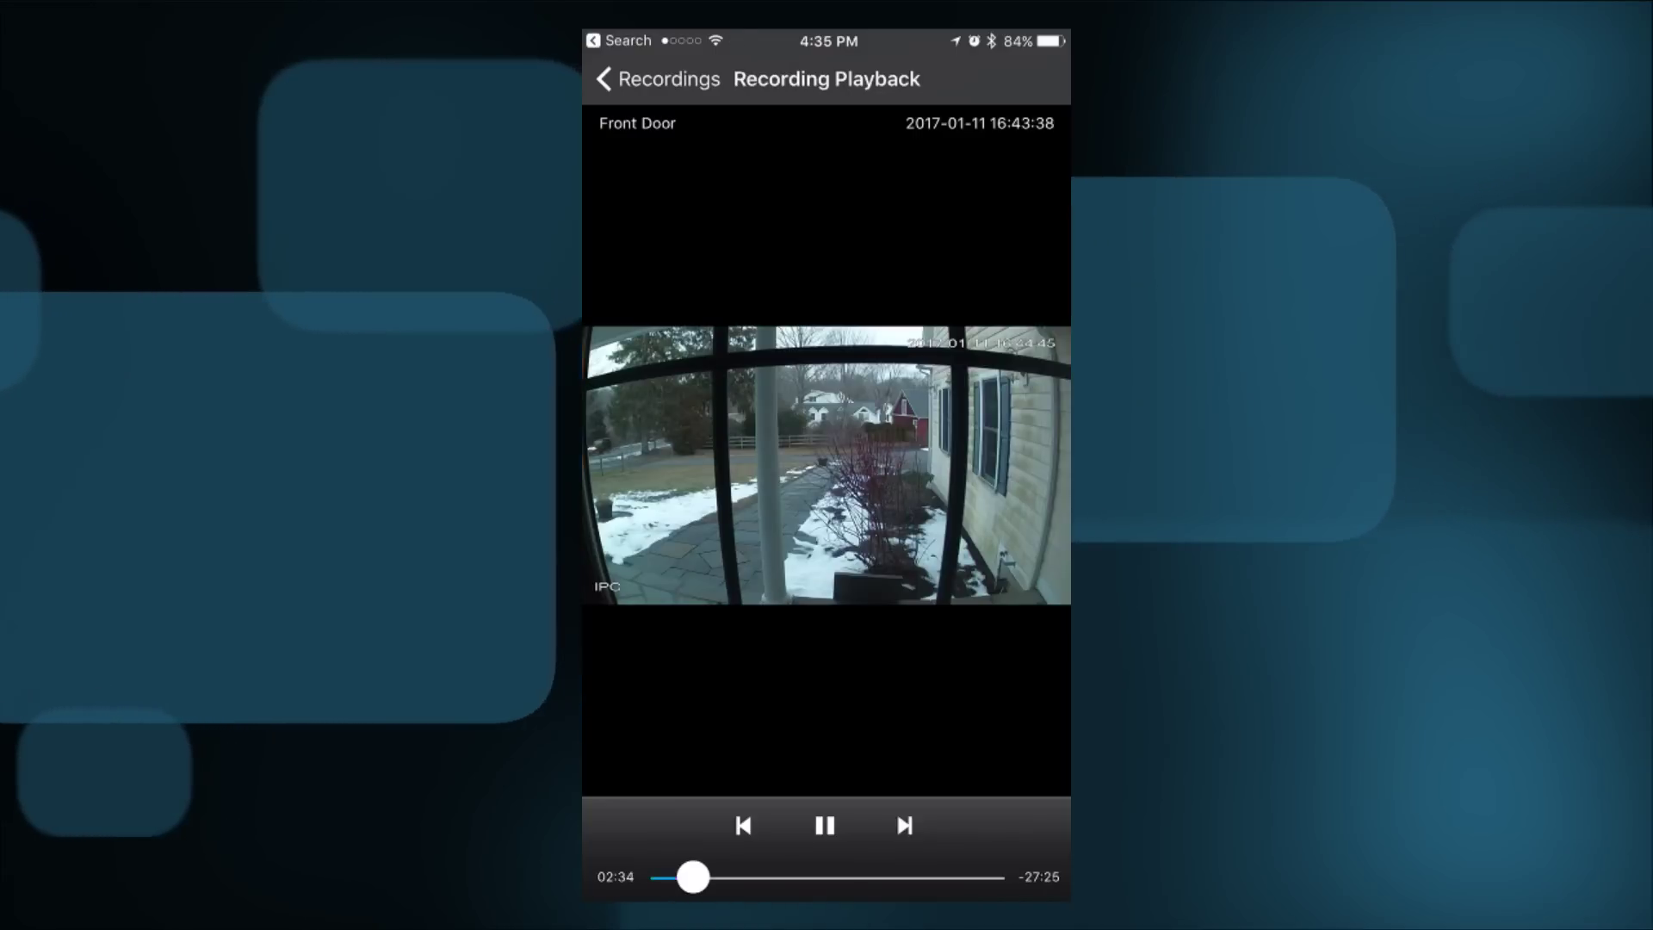
pyautogui.moveTo(693, 877); pyautogui.dragTo(821, 877)
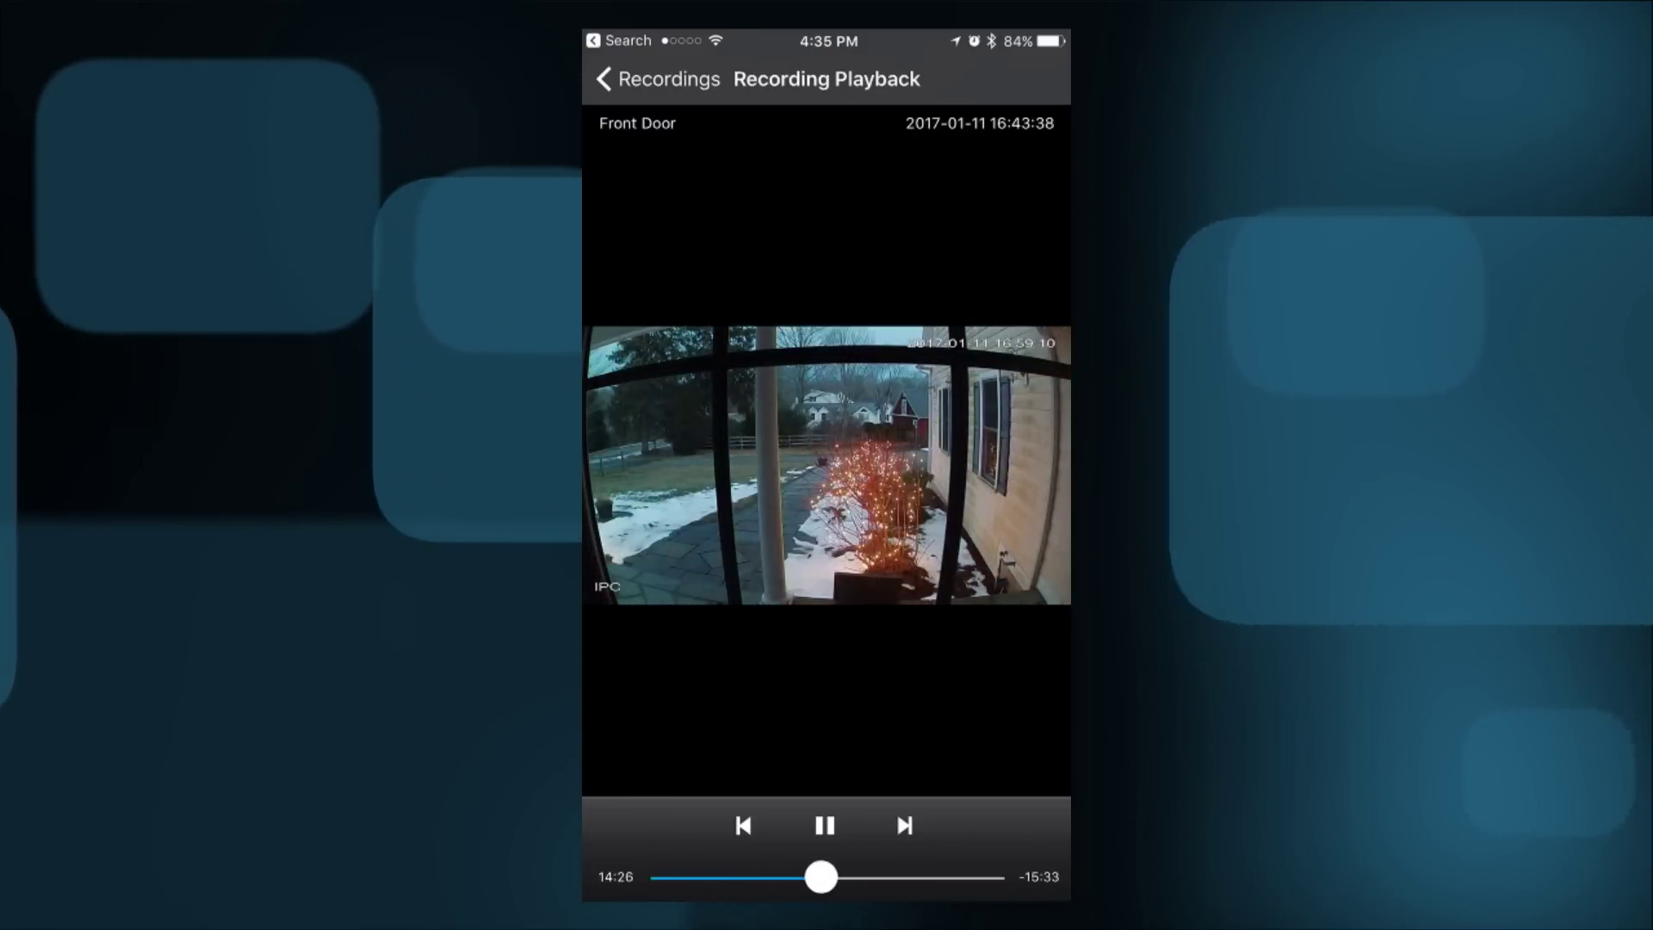